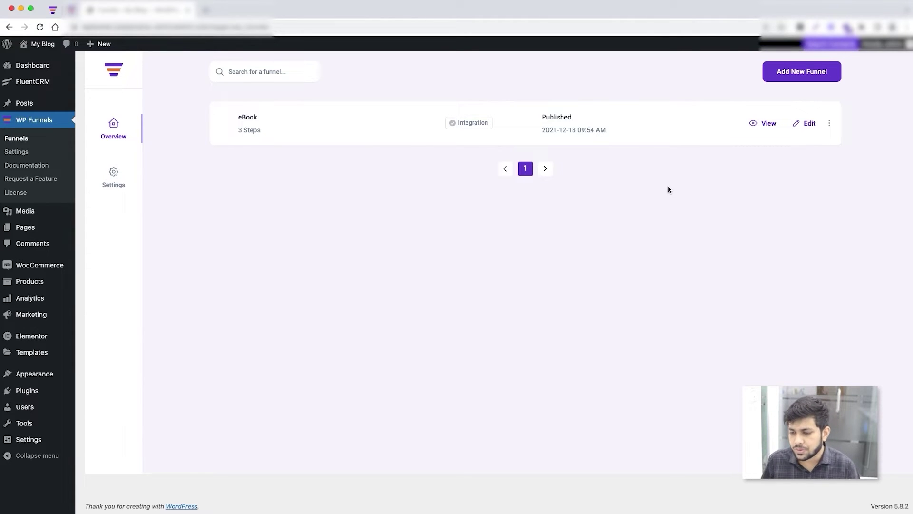
Create a new funnel by importing the three-step eBook template under the name "Design eBook".
left_click(792, 75)
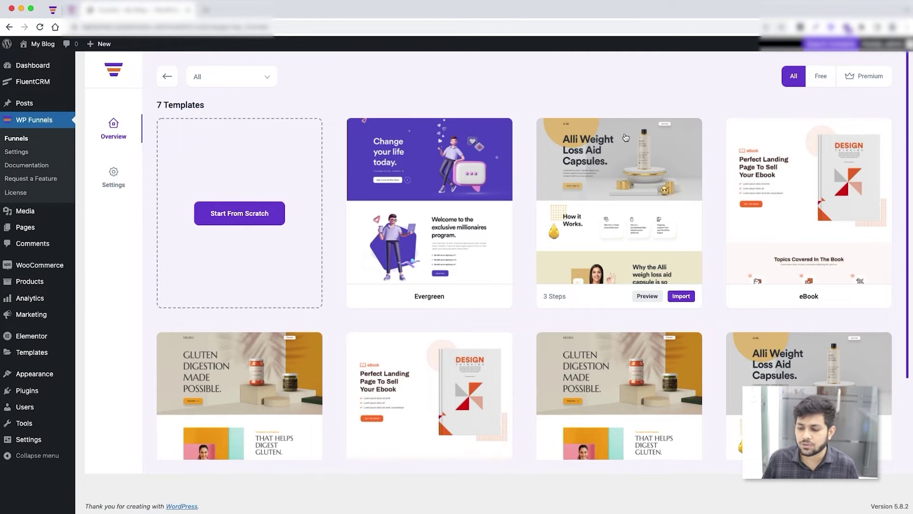
left_click(817, 172)
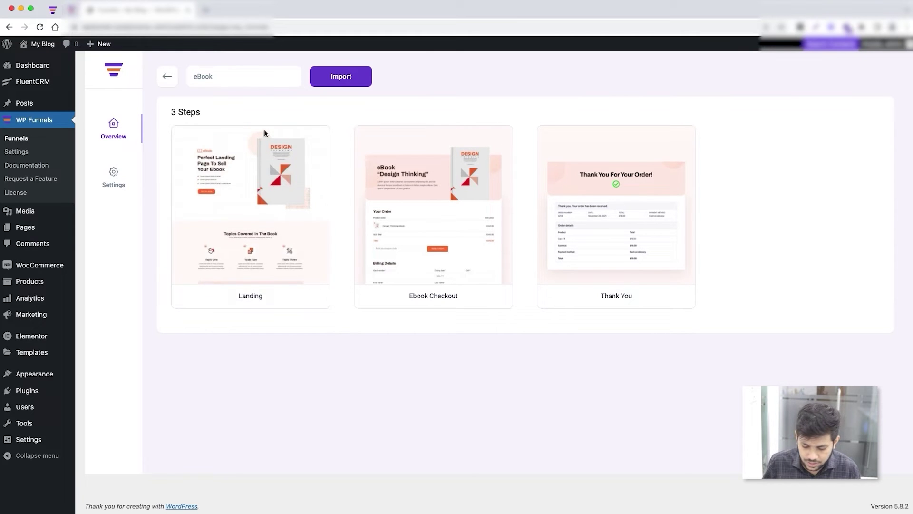
type("Deso")
key("BackSpace")
type("ign")
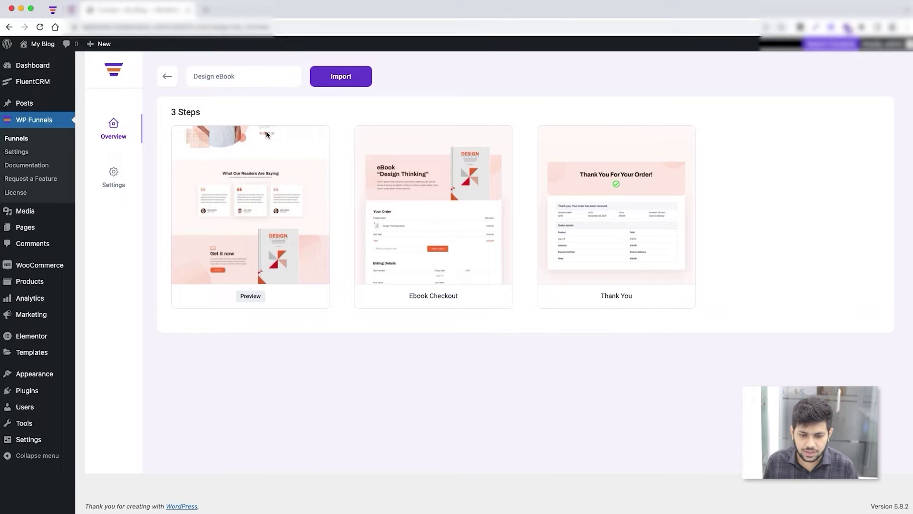
left_click(338, 80)
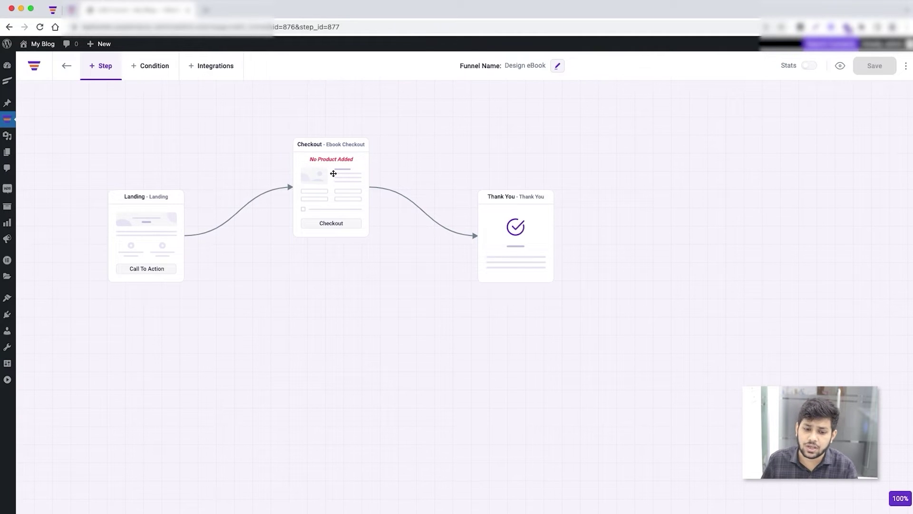
Add the product "Design Thinking - eBook" to the Ebook Checkout step and close its settings.
left_click(303, 151)
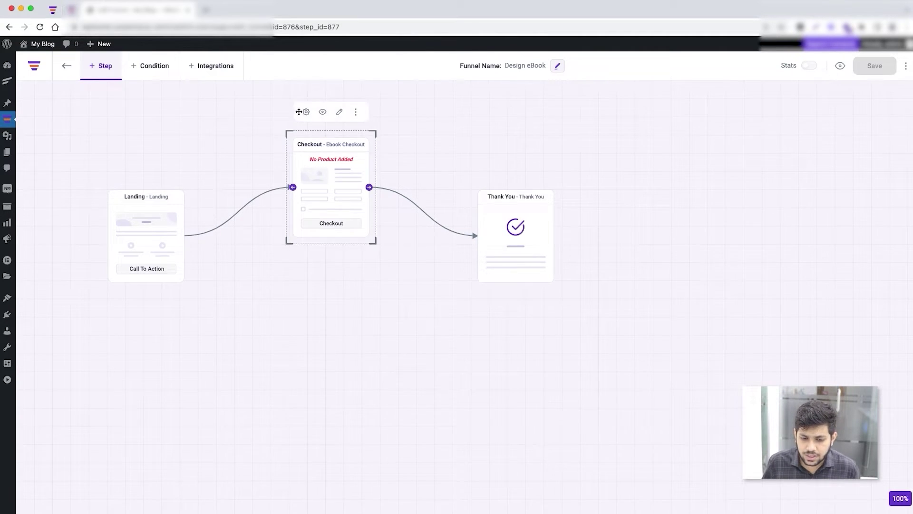
left_click(306, 112)
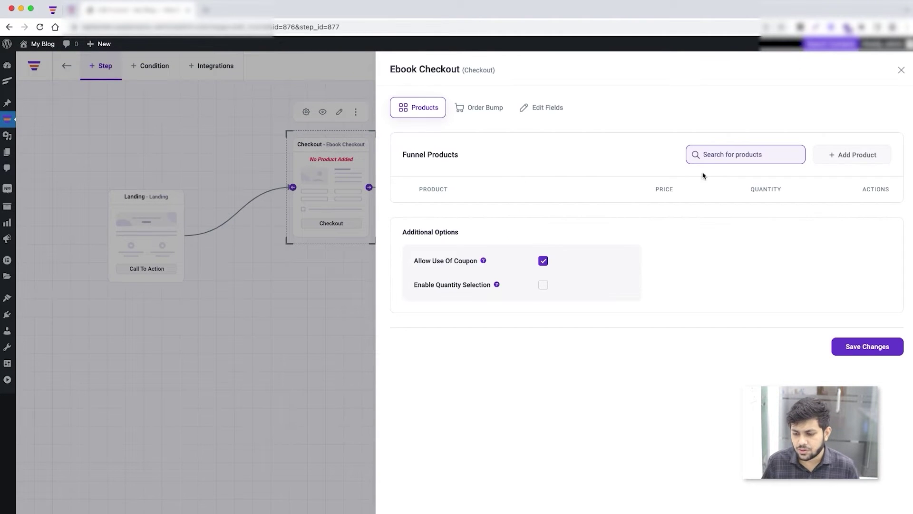
left_click(745, 154)
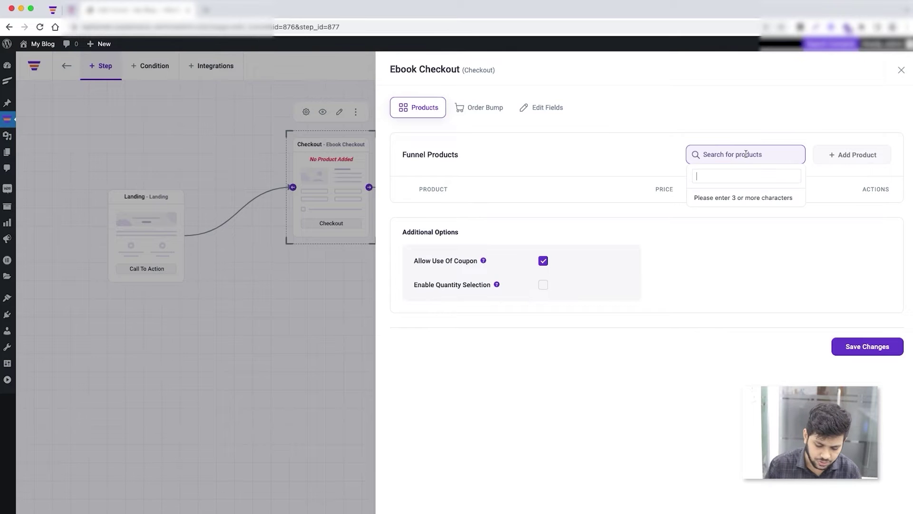
type("design")
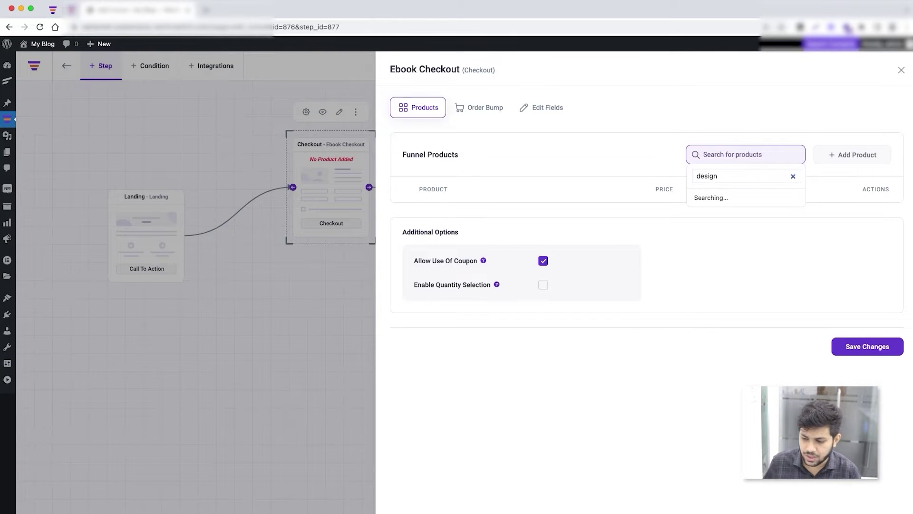
left_click(744, 198)
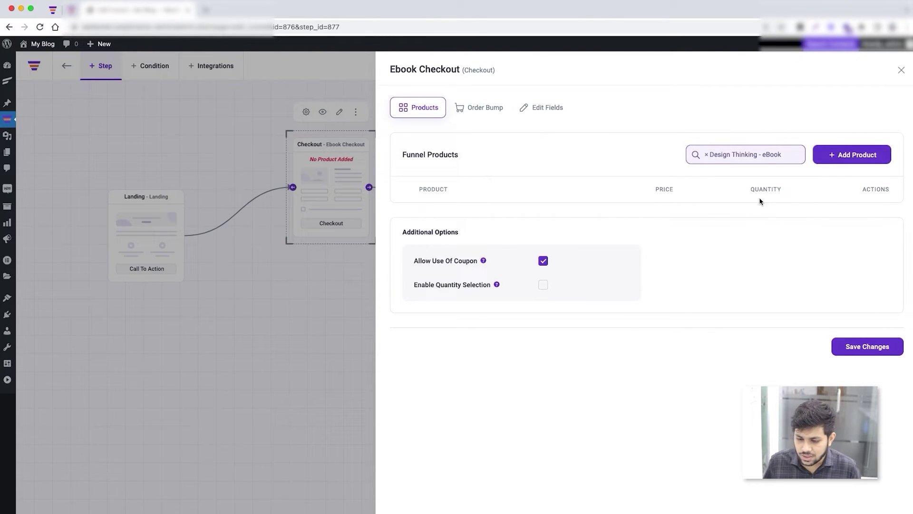
left_click(834, 156)
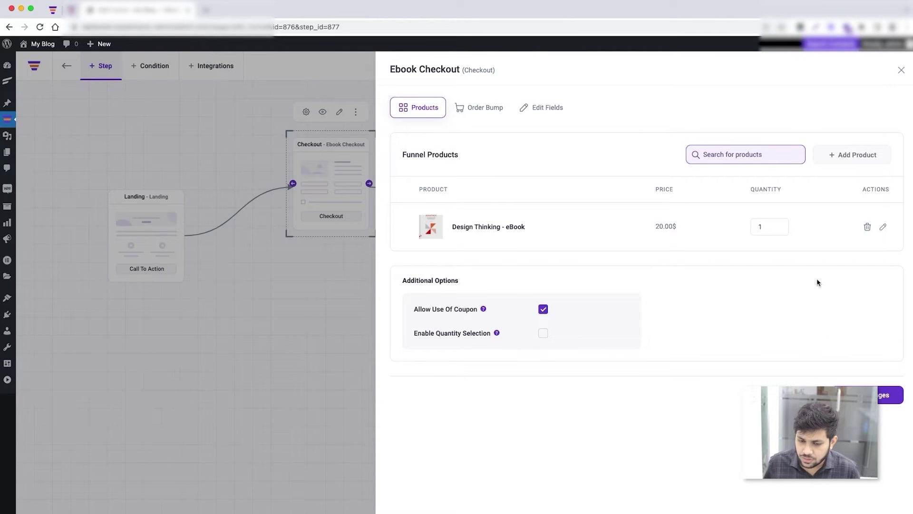
left_click(902, 70)
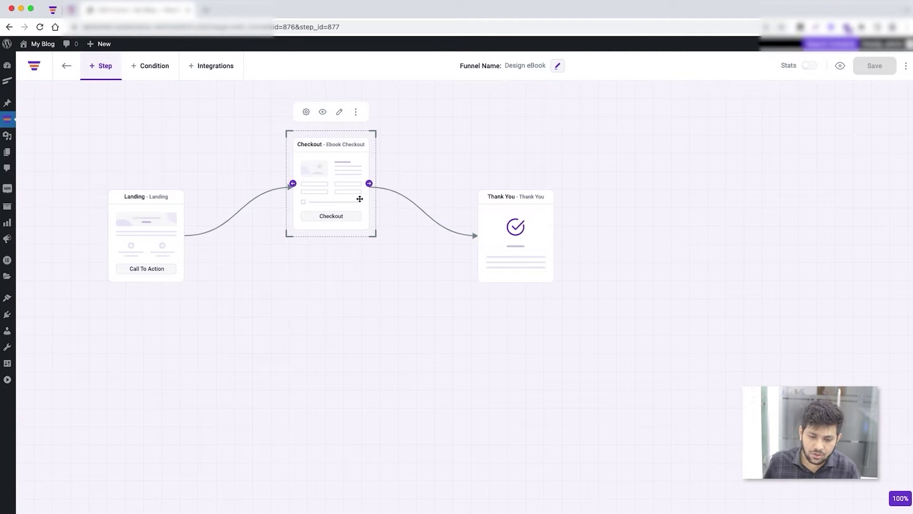
left_click(336, 302)
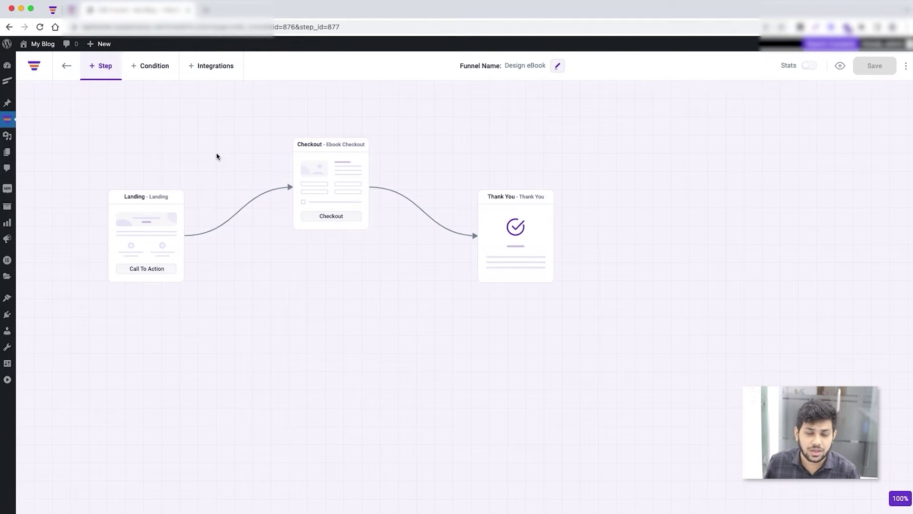
Open the Landing step's page in the Elementor editor and look through all its sections.
left_click(159, 228)
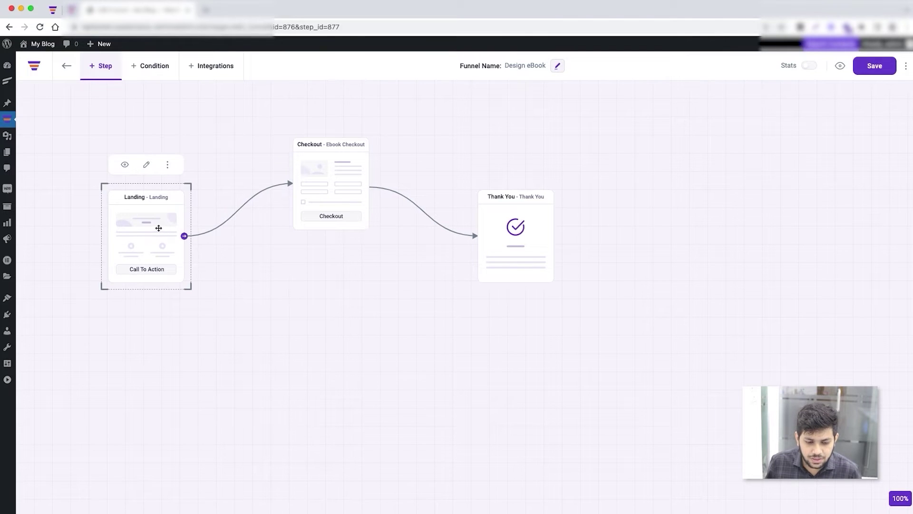
left_click(147, 166)
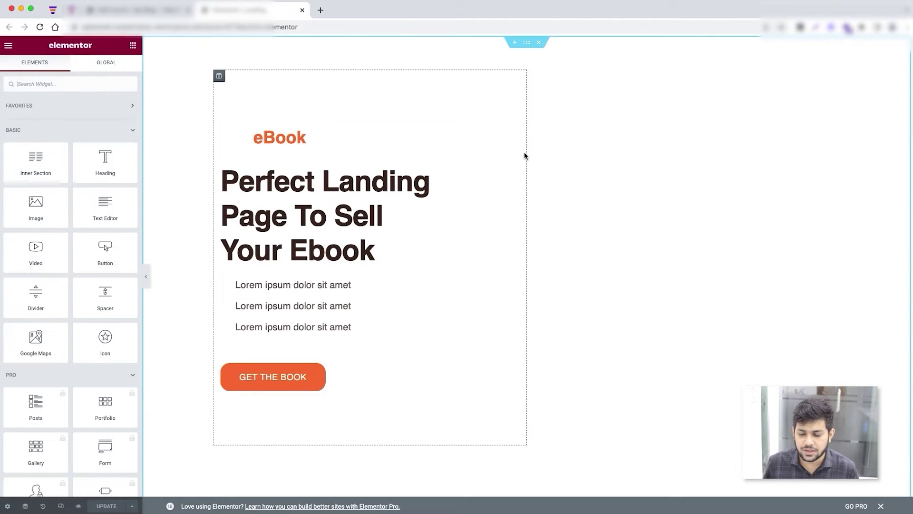
scroll(525, 156, "down", 6)
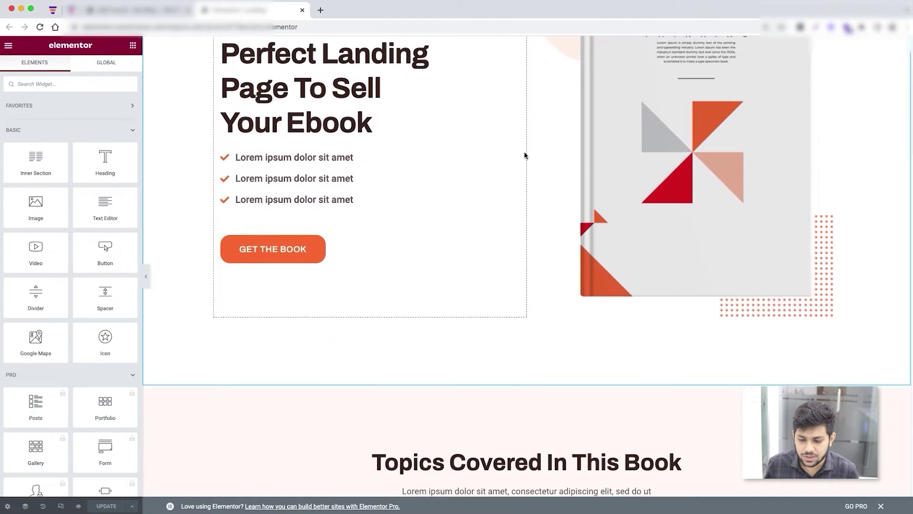
scroll(524, 149, "down", 20)
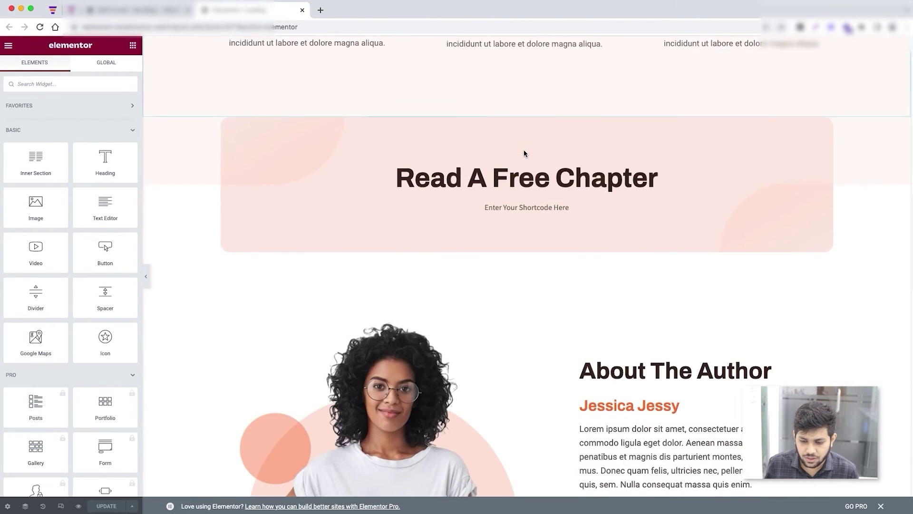
scroll(525, 150, "down", 9)
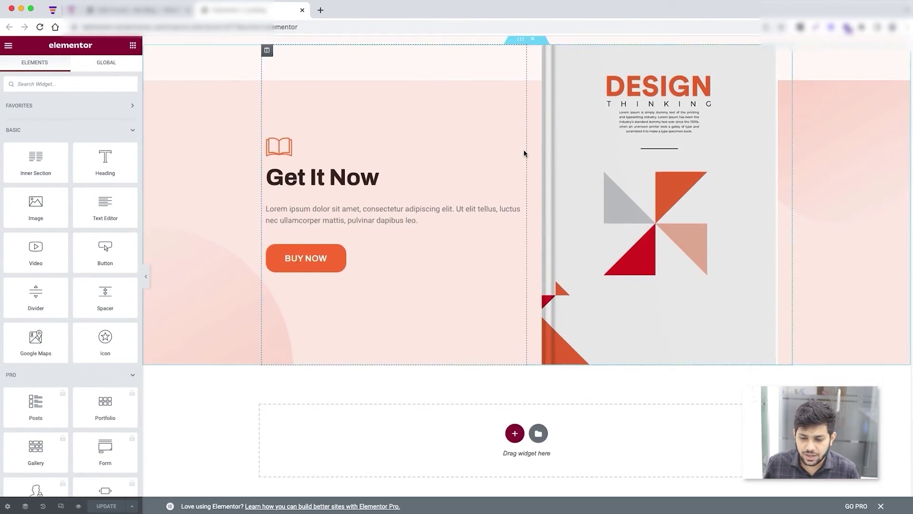
scroll(523, 153, "up", 14)
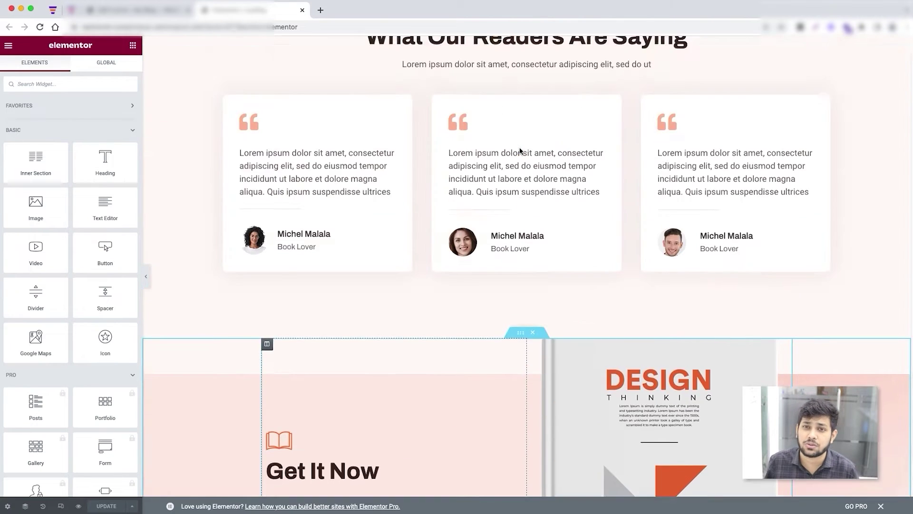
scroll(519, 152, "up", 15)
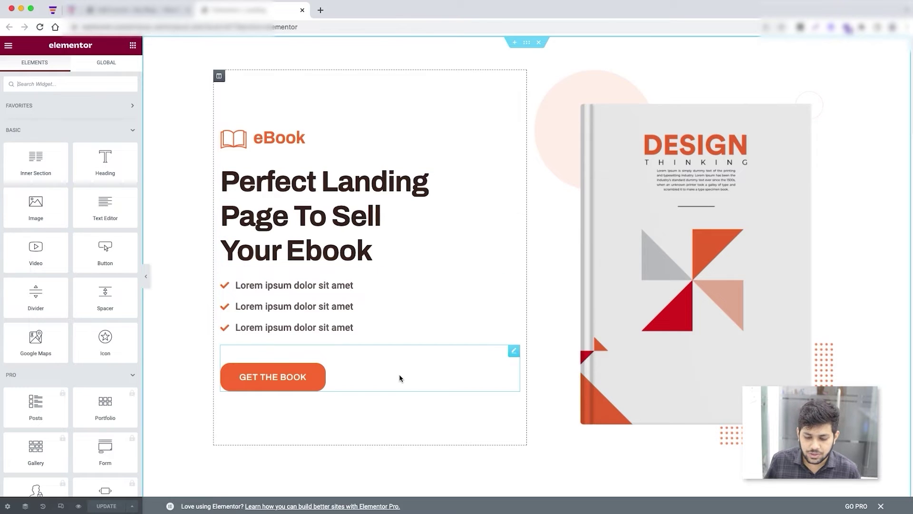
Examine the GET THE BOOK button's type, content, style and advanced settings.
left_click(515, 352)
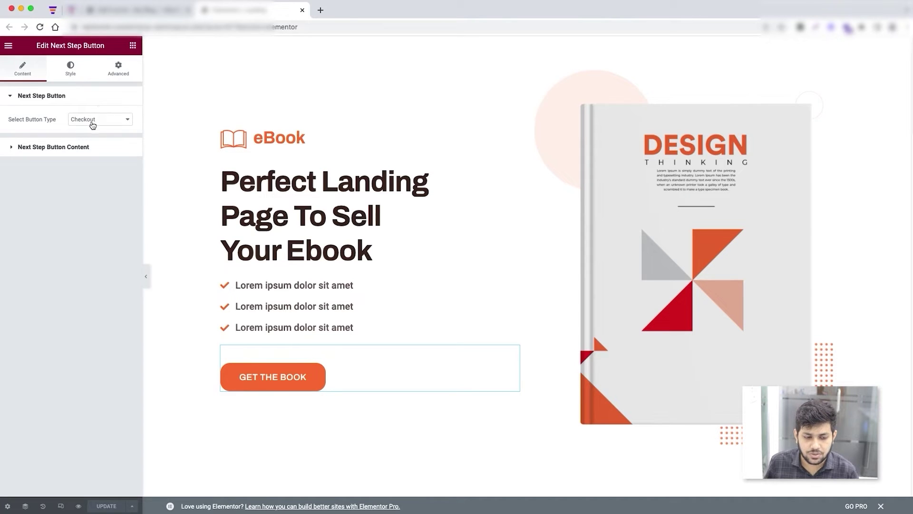
left_click(11, 149)
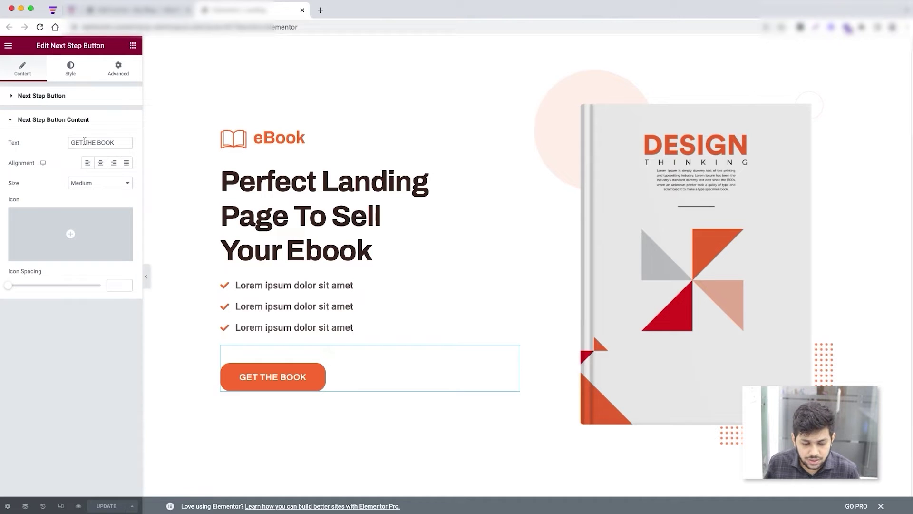
left_click_drag(118, 142, 49, 144)
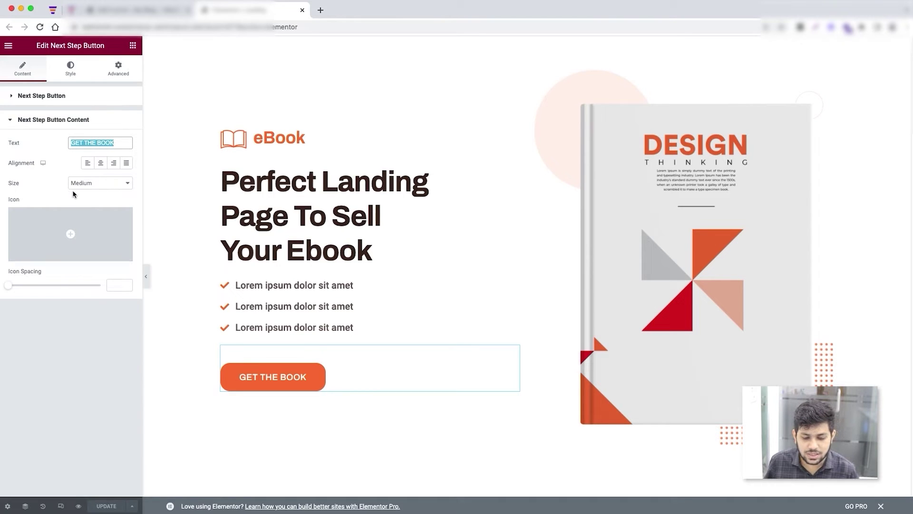
mouse_move(39, 233)
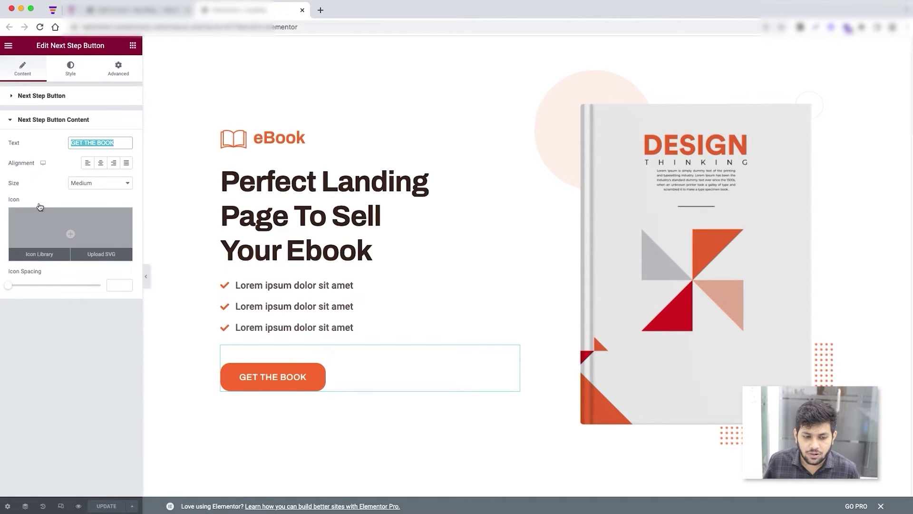
left_click(72, 69)
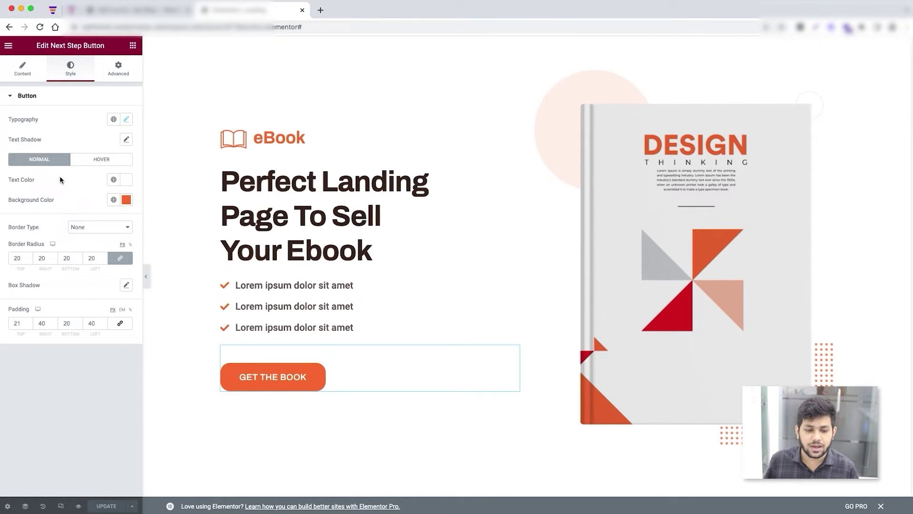
left_click(119, 69)
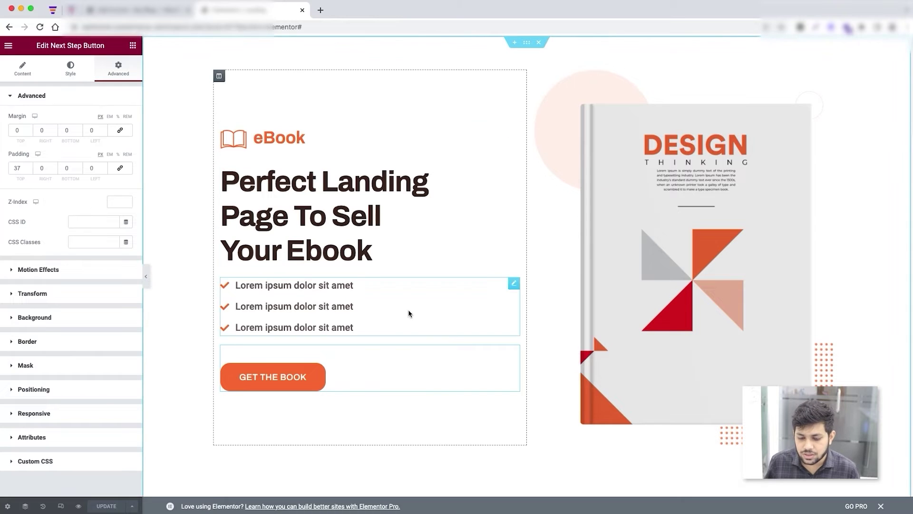
Check the button type and content settings of the BUY NOW button in the Get It Now section, and return to the funnel canvas.
scroll(392, 366, "down", 10)
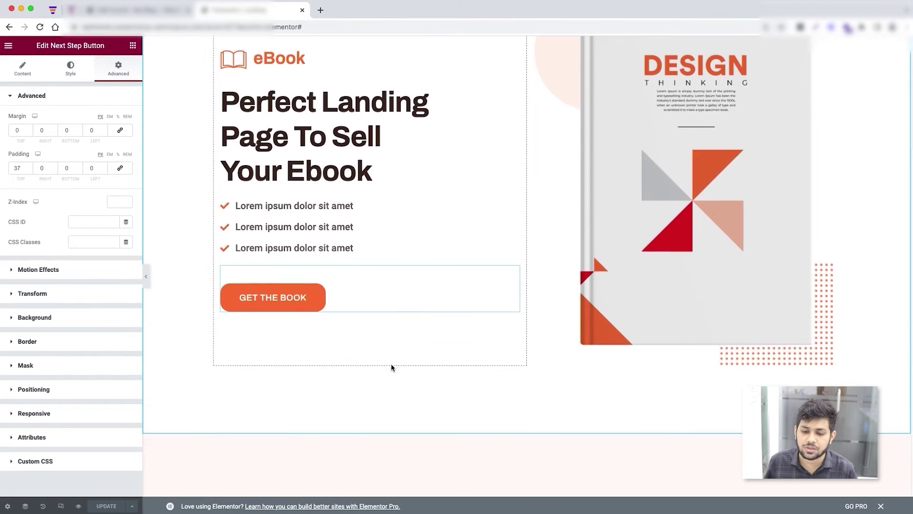
scroll(391, 361, "down", 7)
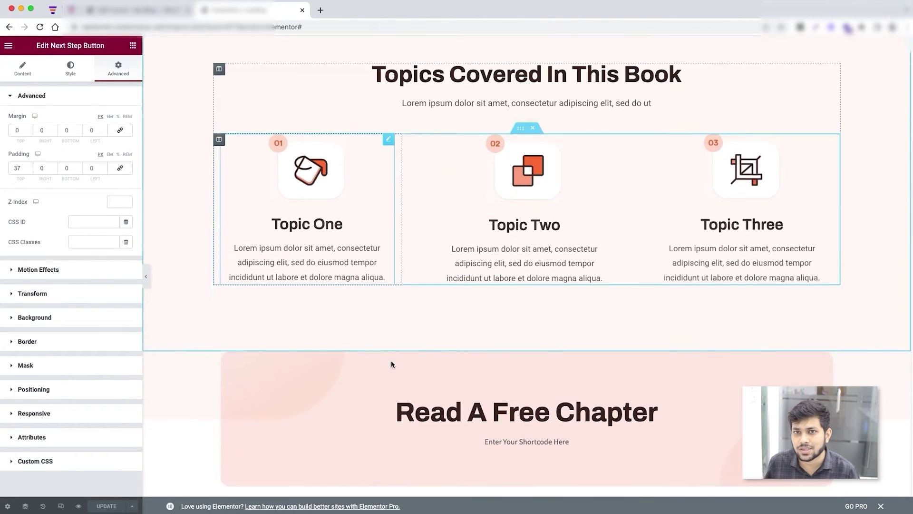
scroll(390, 360, "down", 15)
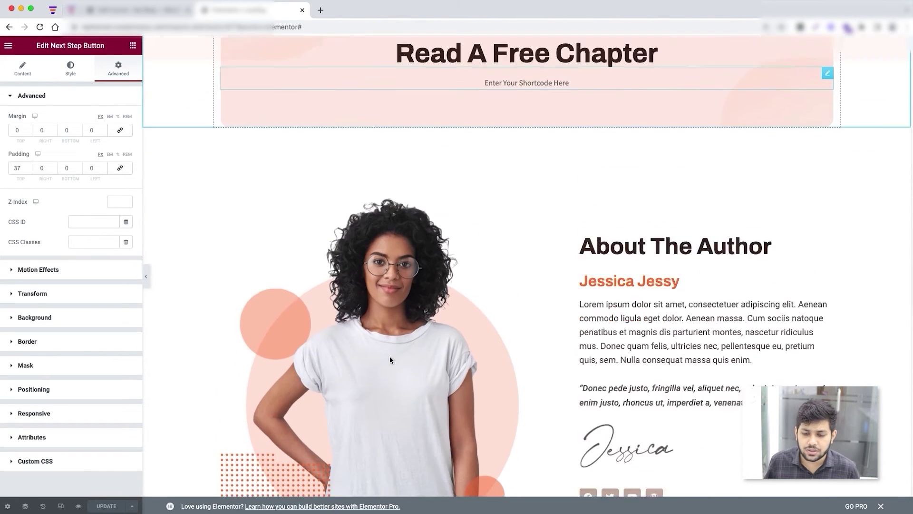
scroll(388, 357, "down", 6)
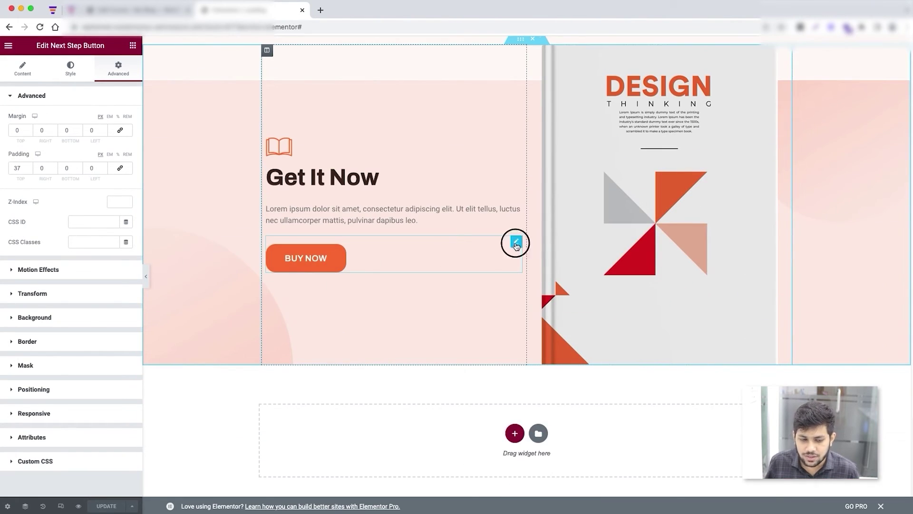
left_click(516, 243)
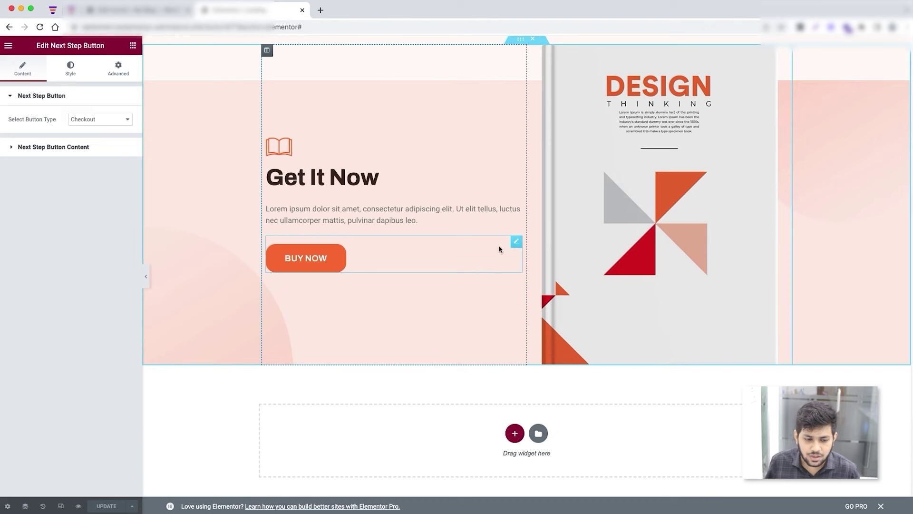
left_click(10, 149)
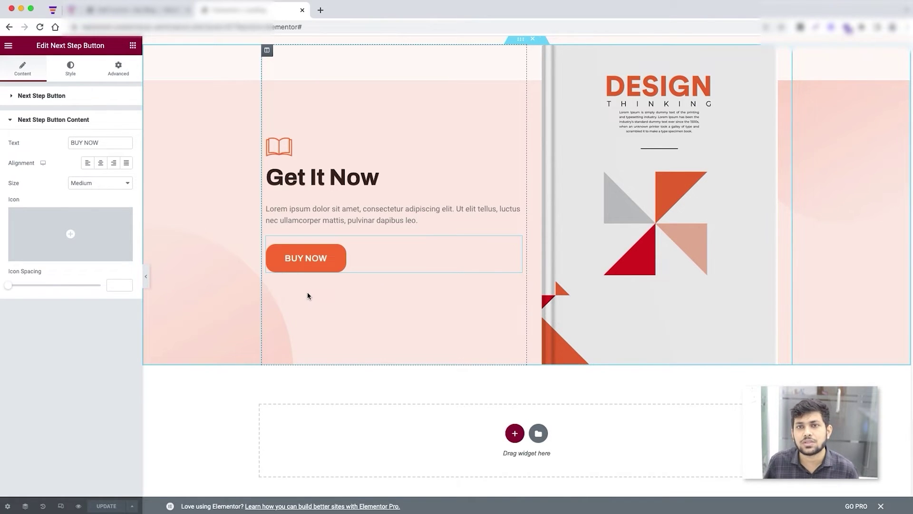
scroll(324, 299, "up", 20)
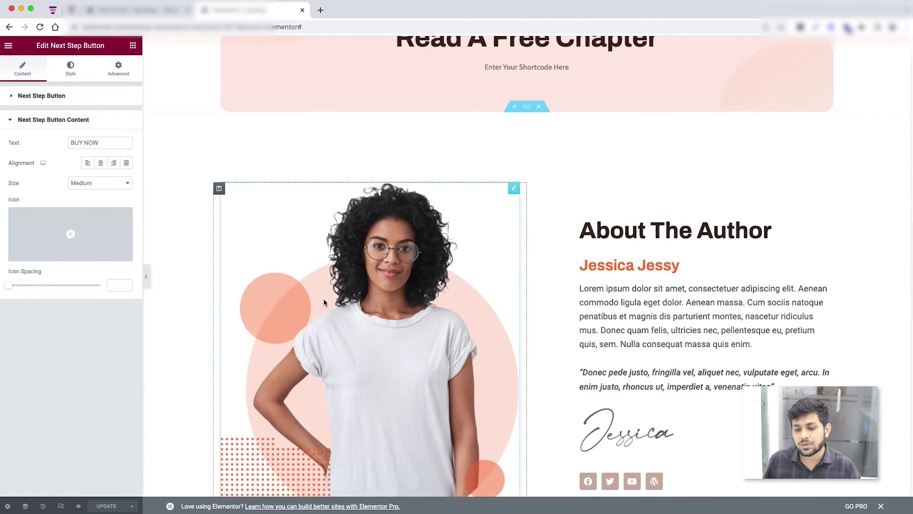
scroll(323, 299, "up", 10)
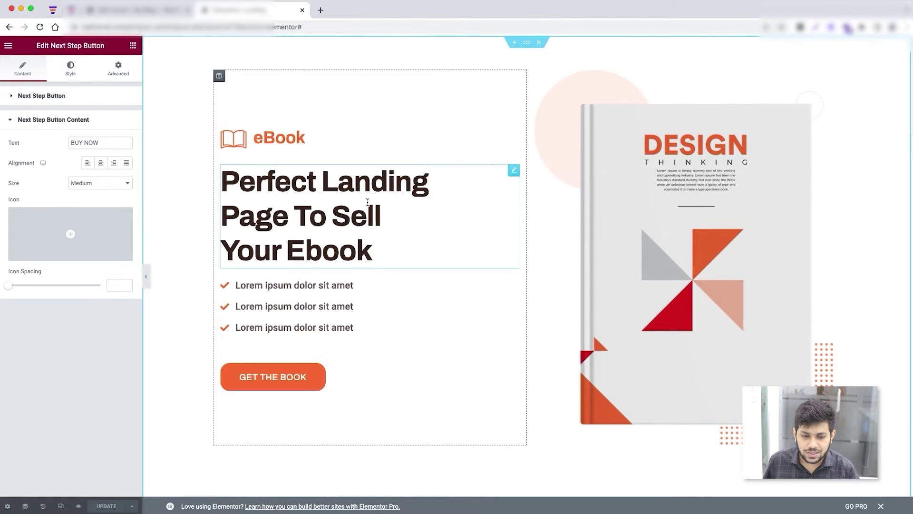
left_click(302, 11)
left_click(406, 300)
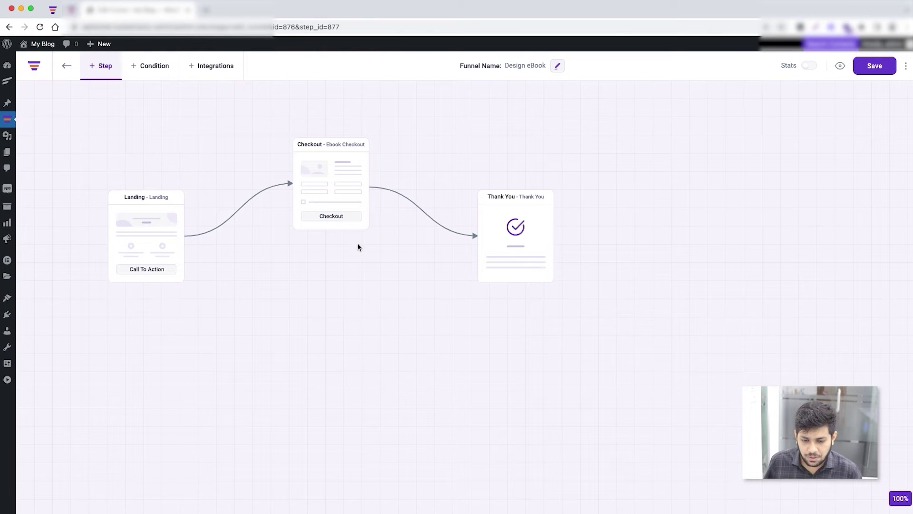
Open the Ebook Checkout step's page in the Elementor editor and look through its banner, billing form and order section.
left_click(319, 178)
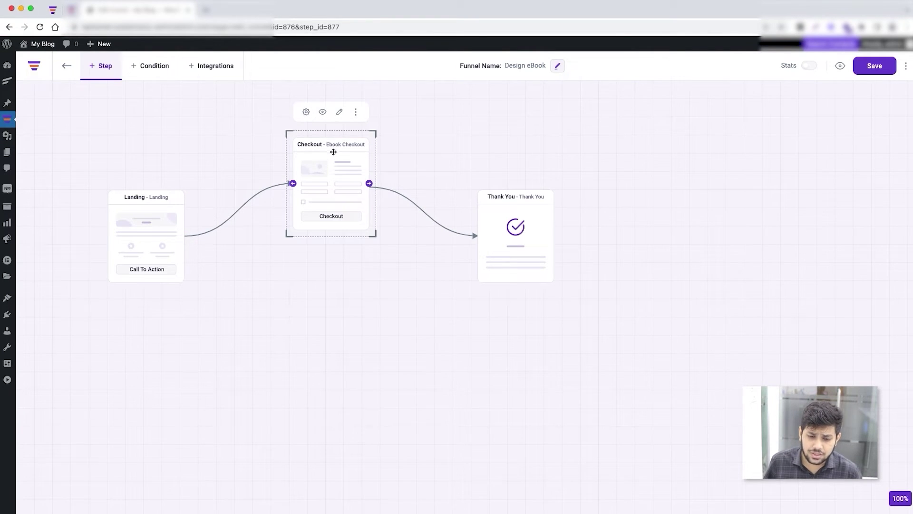
left_click(340, 113)
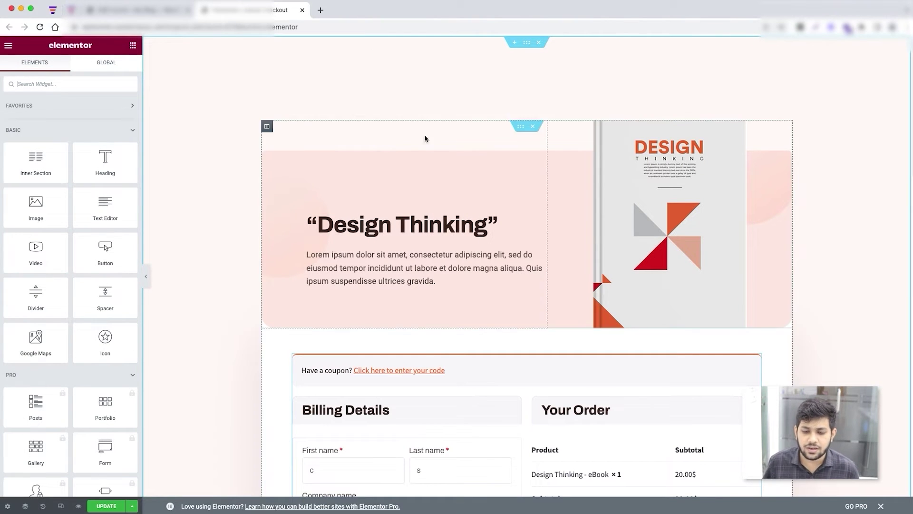
scroll(436, 158, "down", 1)
scroll(436, 158, "down", 9)
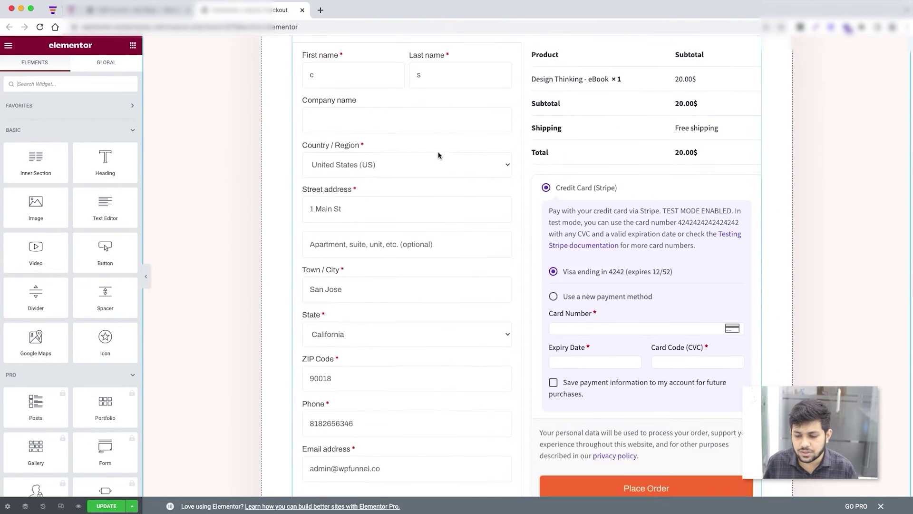
scroll(439, 156, "up", 5)
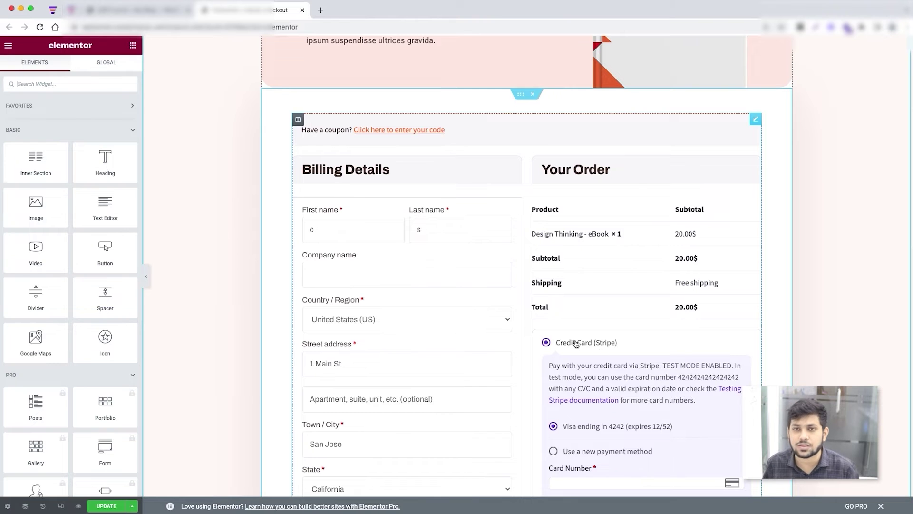
scroll(420, 293, "up", 2)
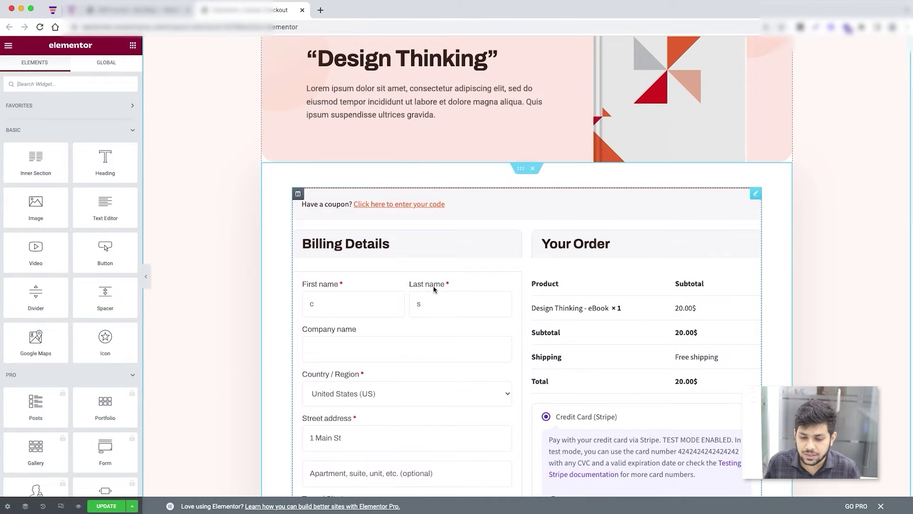
scroll(434, 289, "up", 4)
scroll(504, 312, "down", 7)
scroll(508, 315, "down", 4)
scroll(508, 315, "up", 10)
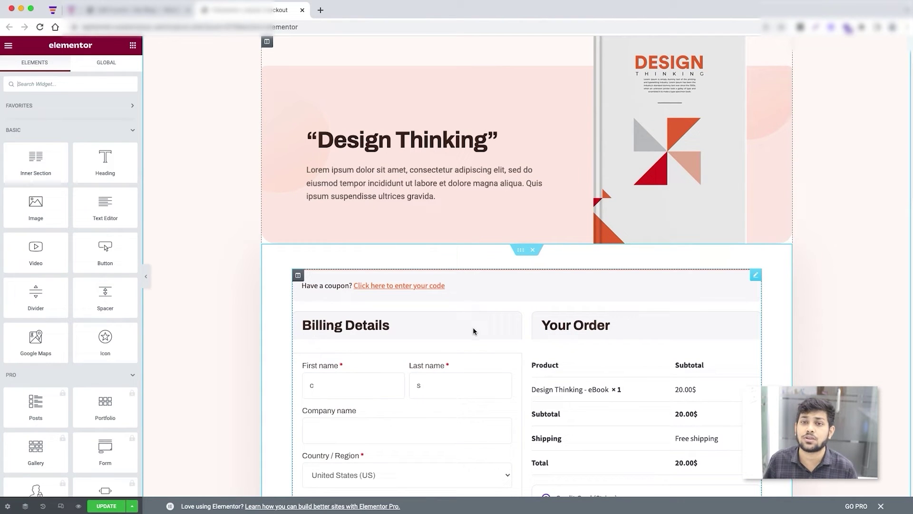
Open the Checkout widget's content settings and check the available layout options, keeping the 2 Column layout.
left_click(753, 277)
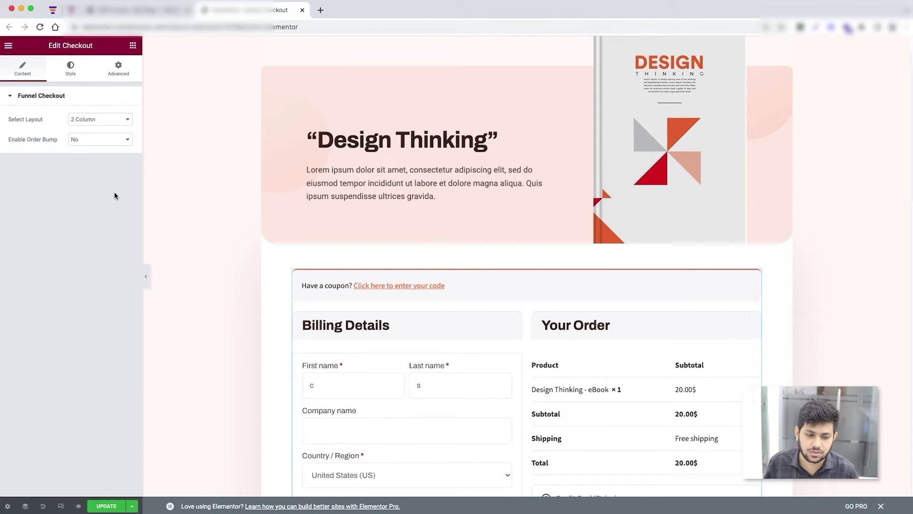
scroll(438, 374, "down", 3)
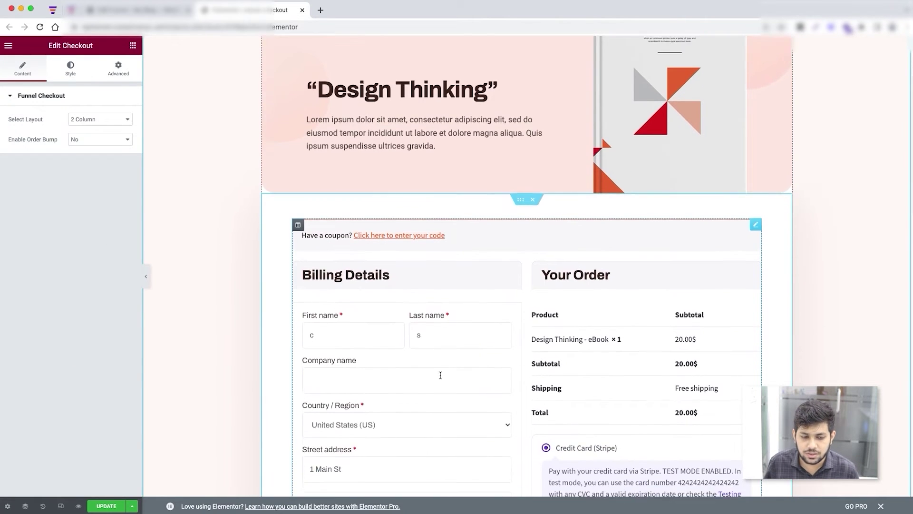
left_click(109, 124)
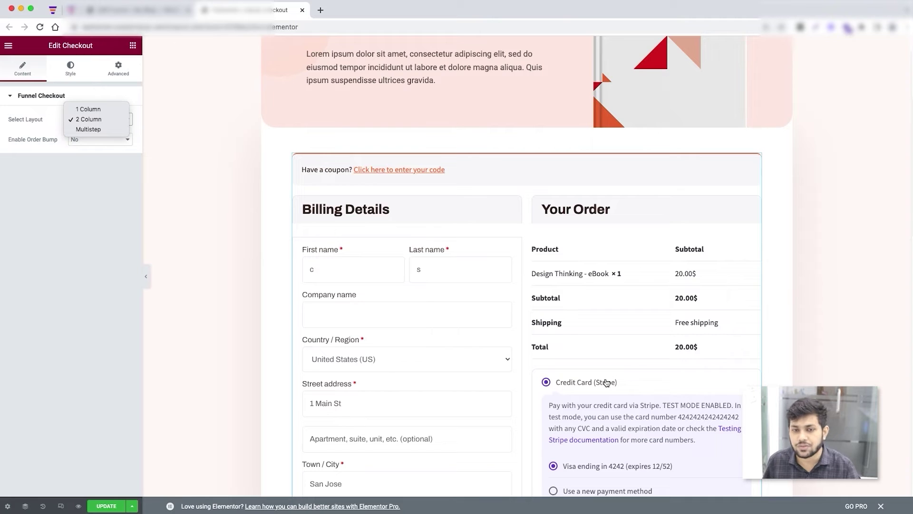
left_click(100, 245)
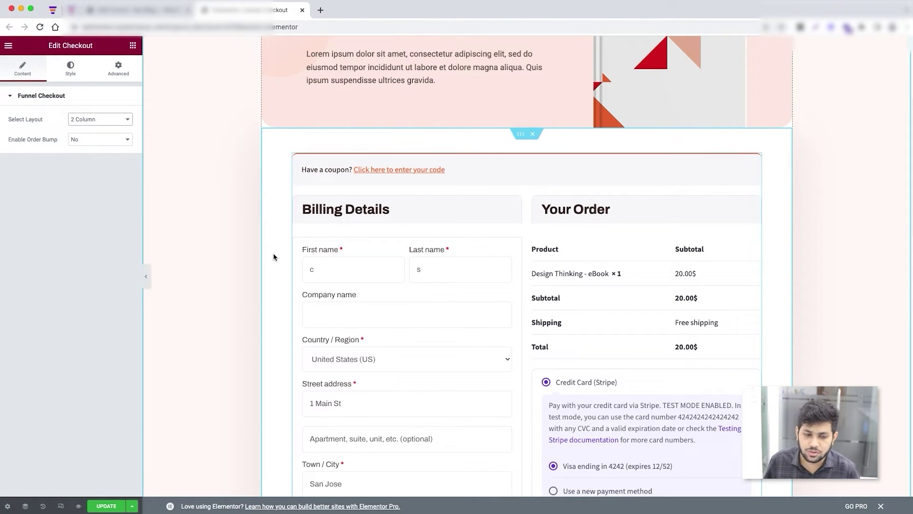
Examine the Checkout widget's style settings for the billing section's headings, labels and input fields.
left_click(71, 71)
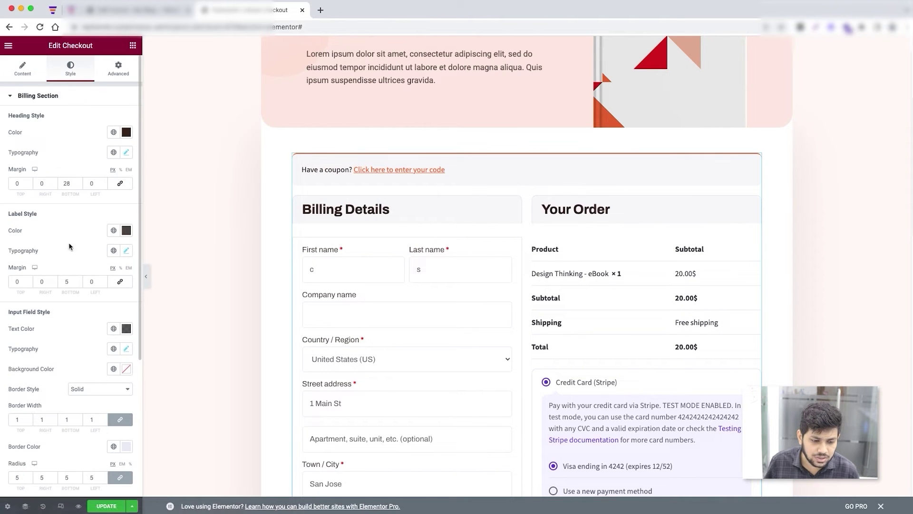
scroll(48, 240, "down", 5)
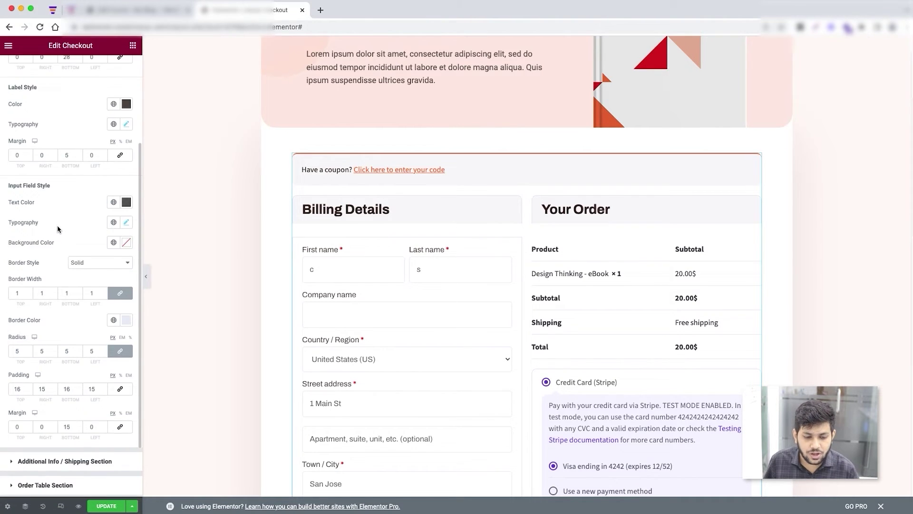
scroll(61, 226, "down", 1)
scroll(61, 224, "up", 5)
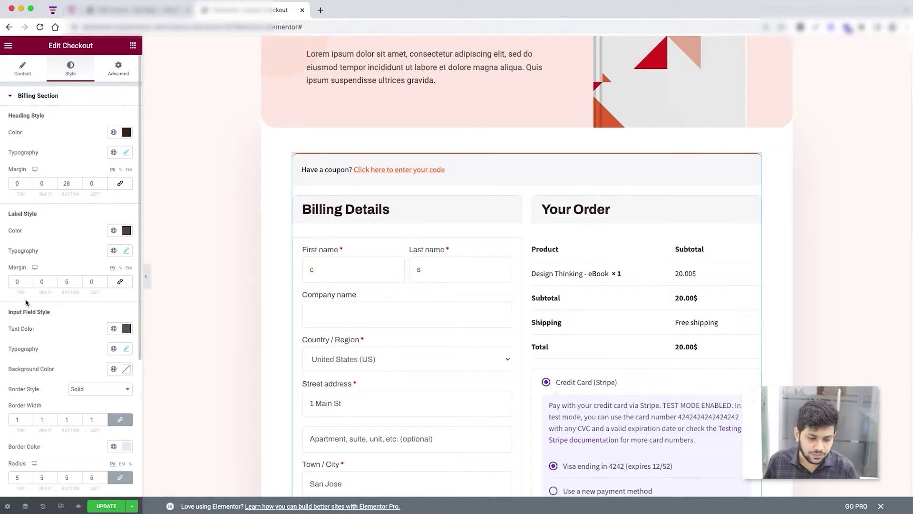
Review the whole checkout page from the Design Thinking banner down to the order form, and return to the funnel canvas.
scroll(387, 314, "down", 5)
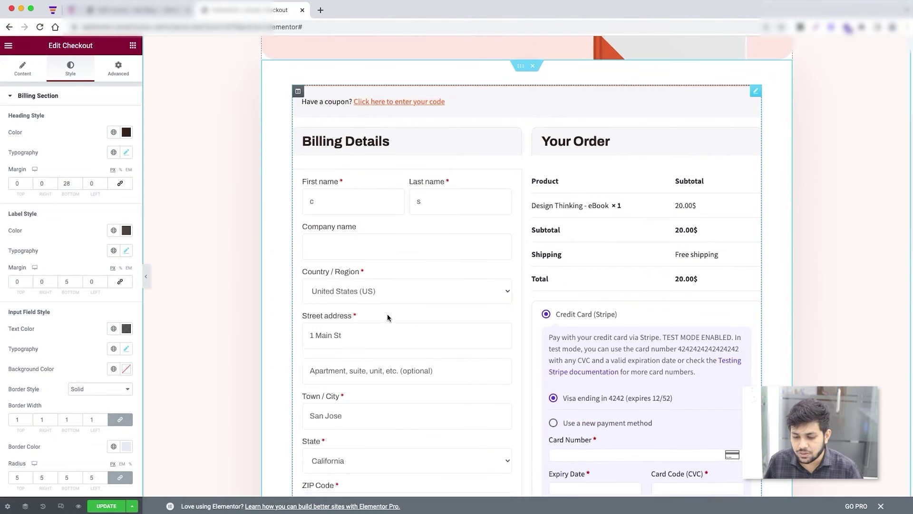
scroll(388, 314, "down", 4)
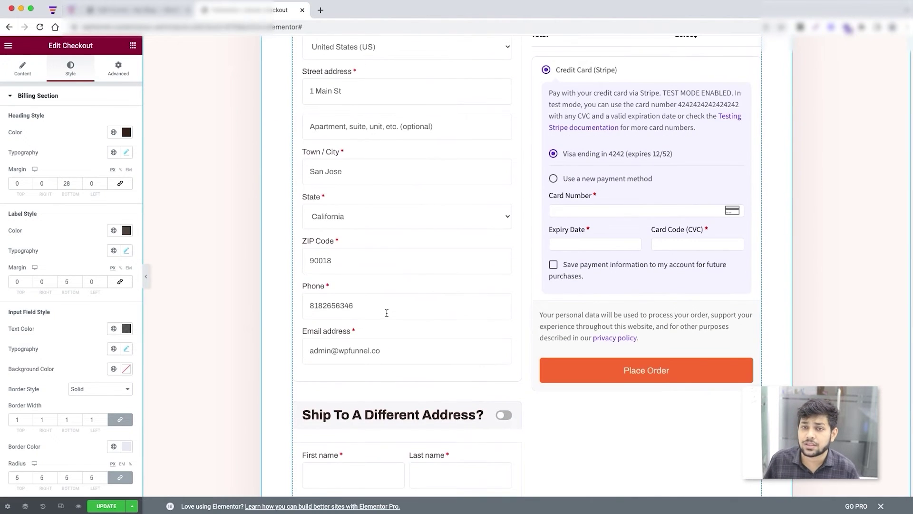
scroll(385, 313, "up", 13)
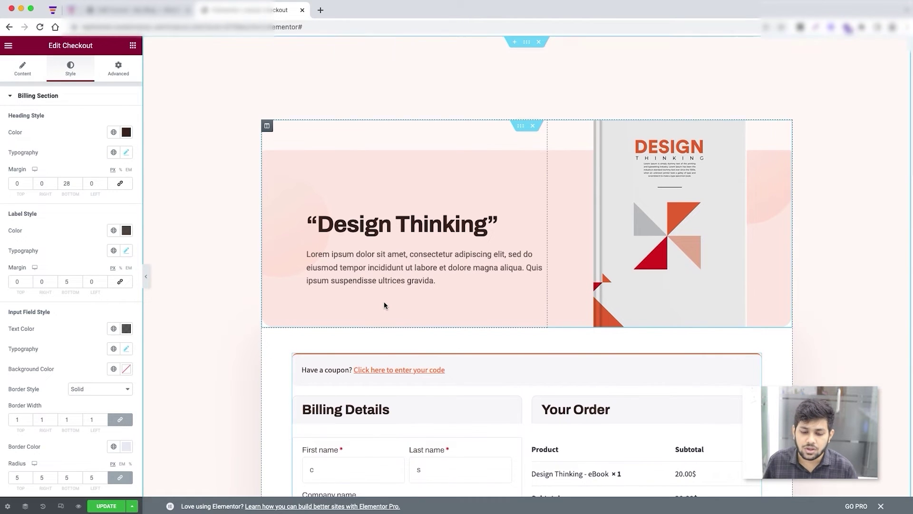
scroll(385, 305, "down", 5)
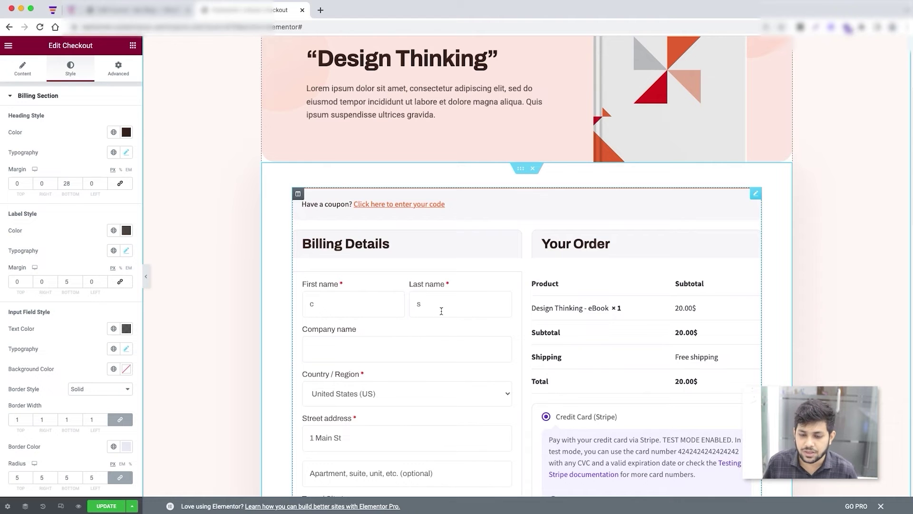
scroll(484, 313, "up", 4)
scroll(509, 261, "down", 8)
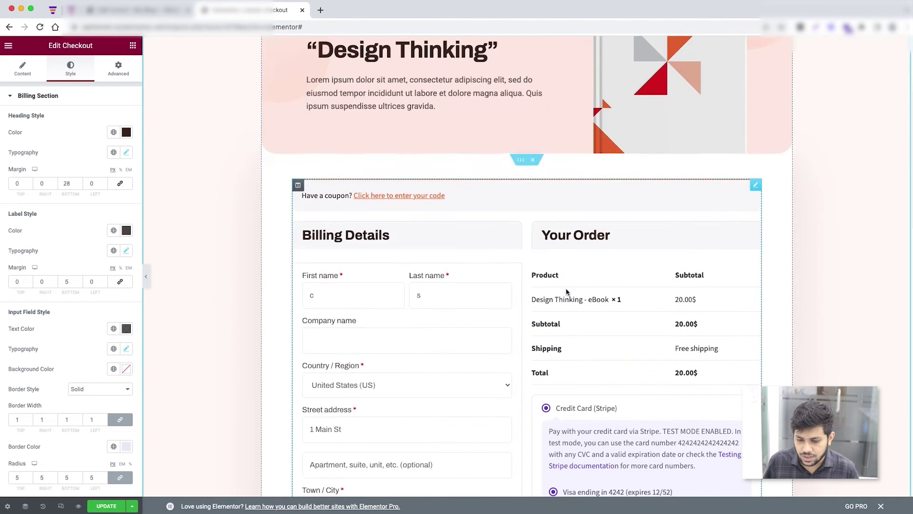
scroll(551, 285, "down", 12)
scroll(513, 289, "up", 20)
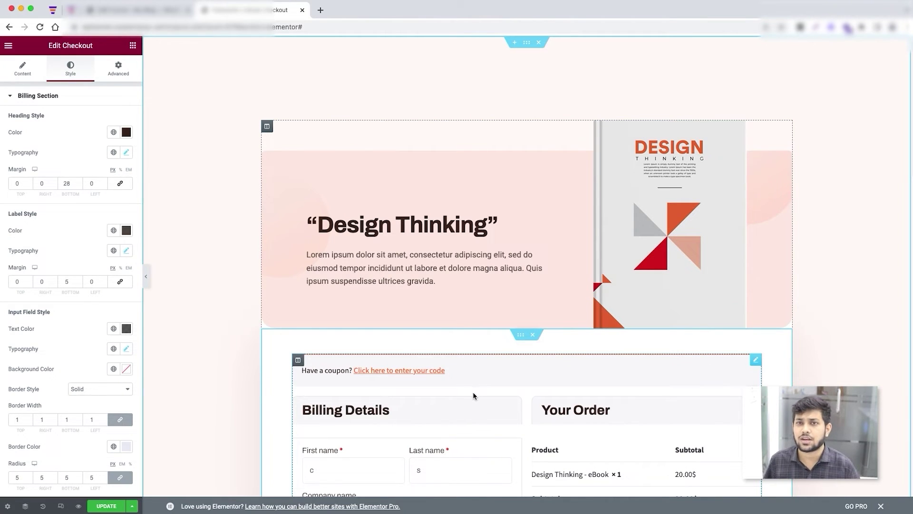
scroll(473, 386, "down", 4)
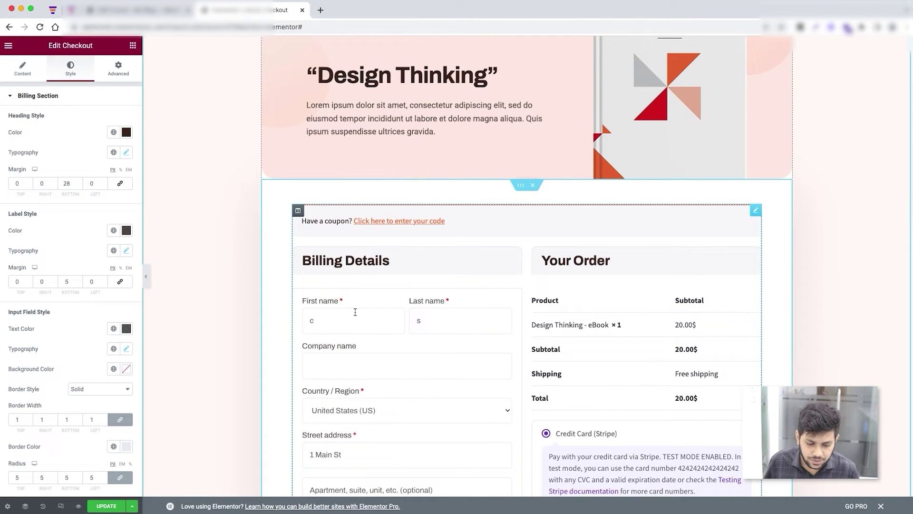
left_click(302, 10)
left_click(483, 195)
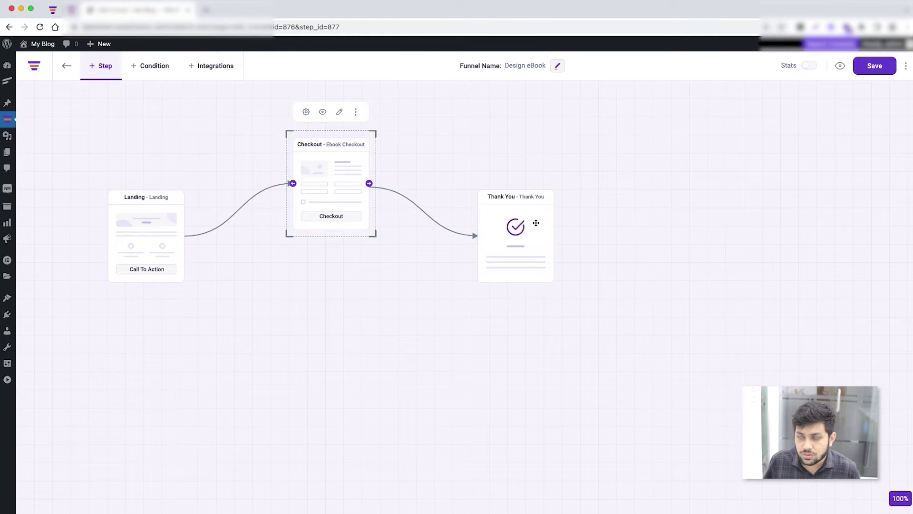
Open the Thank You step's page in the Elementor editor and look over its order confirmation section.
left_click(513, 217)
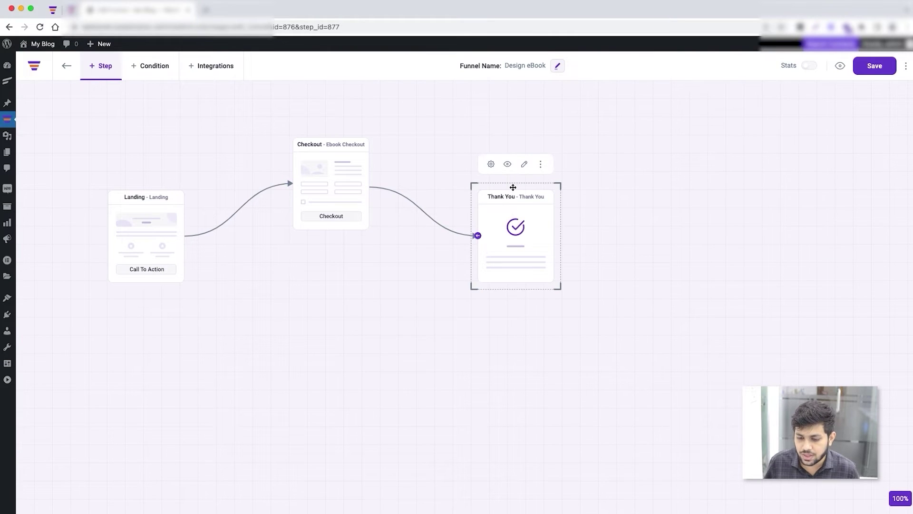
left_click(523, 164)
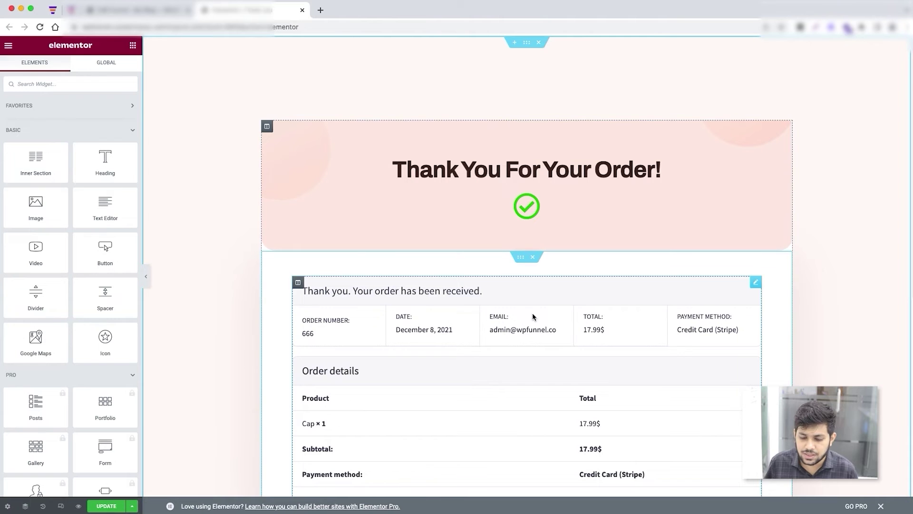
scroll(523, 320, "down", 2)
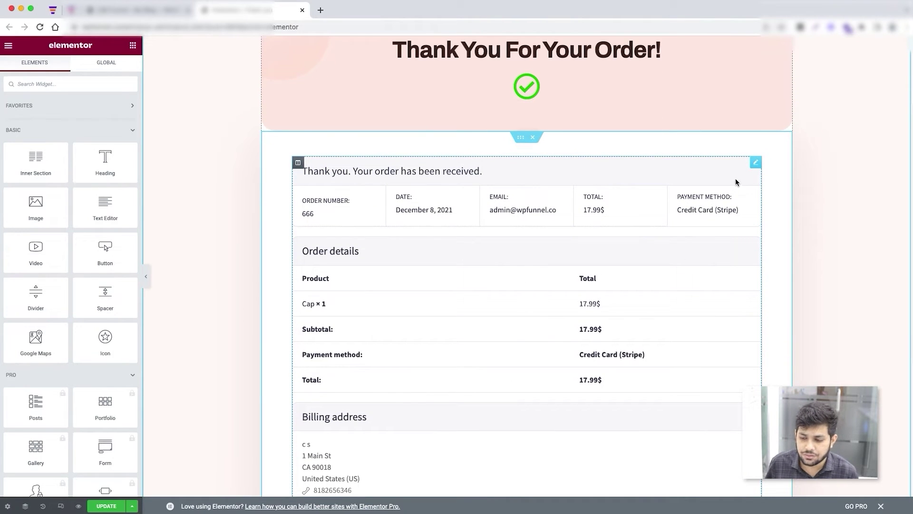
Examine the Order Detail widget's content toggles and advanced settings on the Thank You page.
left_click(755, 162)
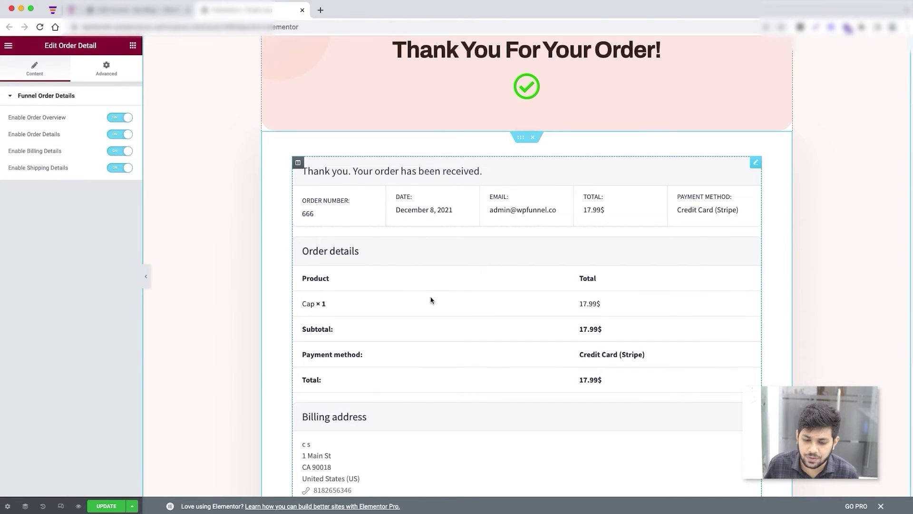
scroll(430, 300, "down", 3)
scroll(436, 299, "up", 6)
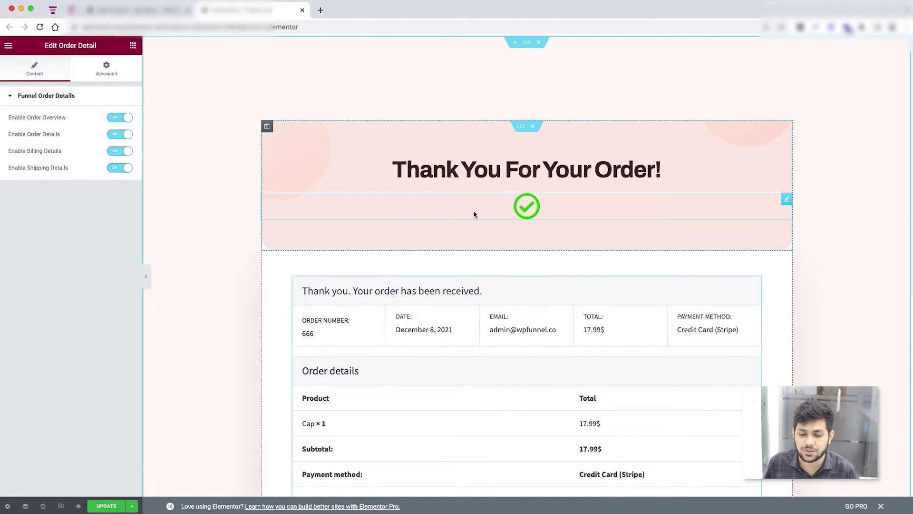
left_click(102, 76)
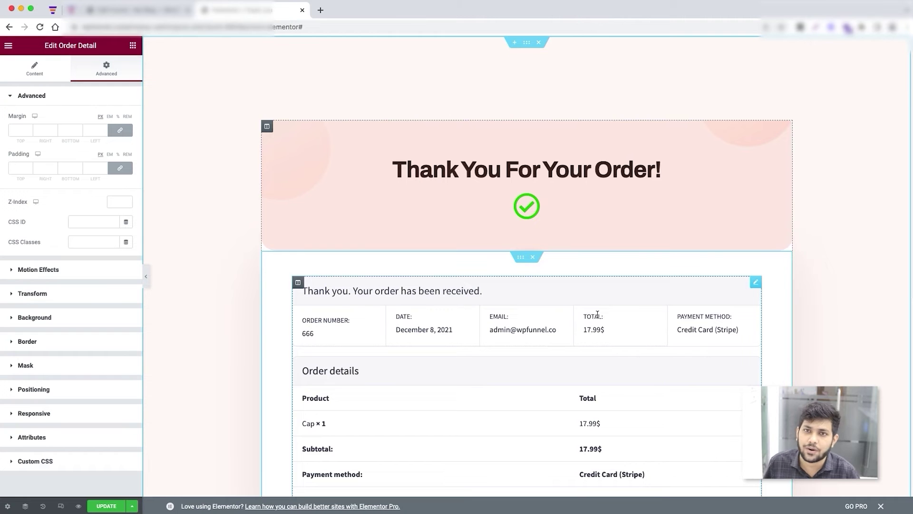
Close the Thank You page editor and save the Design eBook funnel.
left_click(302, 10)
left_click(499, 193)
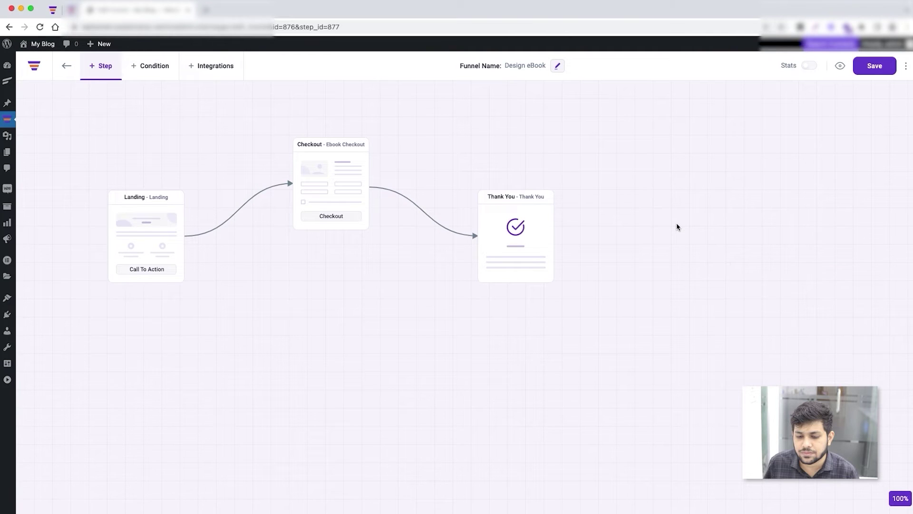
left_click(874, 65)
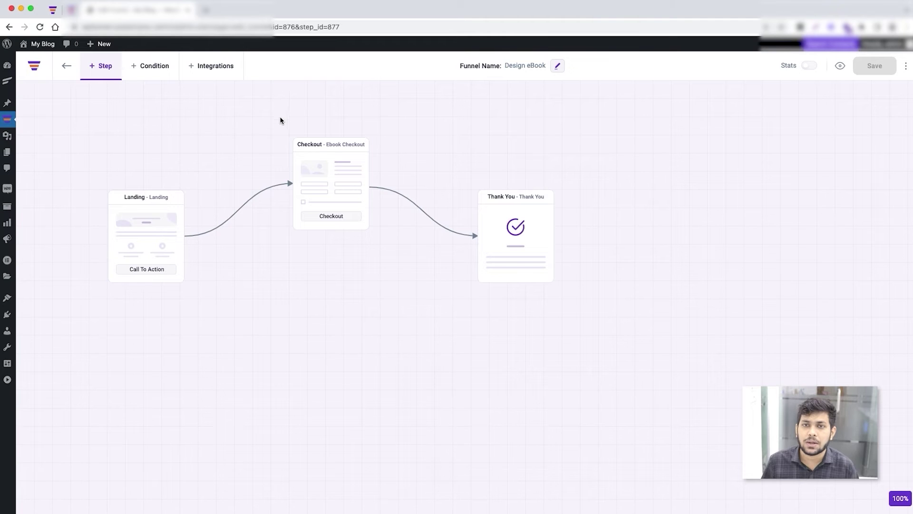
Return to the funnels overview and create a new funnel from scratch named "Design eBook From Scratch".
left_click(66, 68)
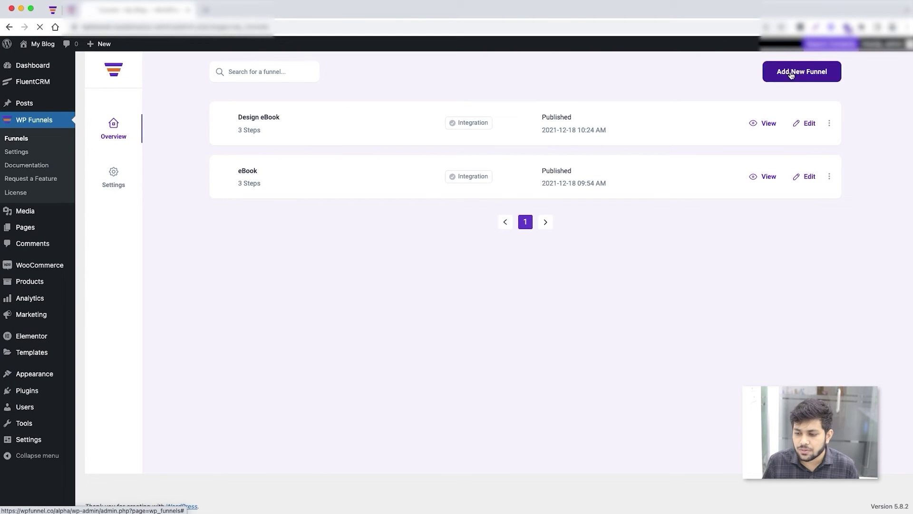
left_click(791, 73)
left_click(257, 225)
left_click(477, 196)
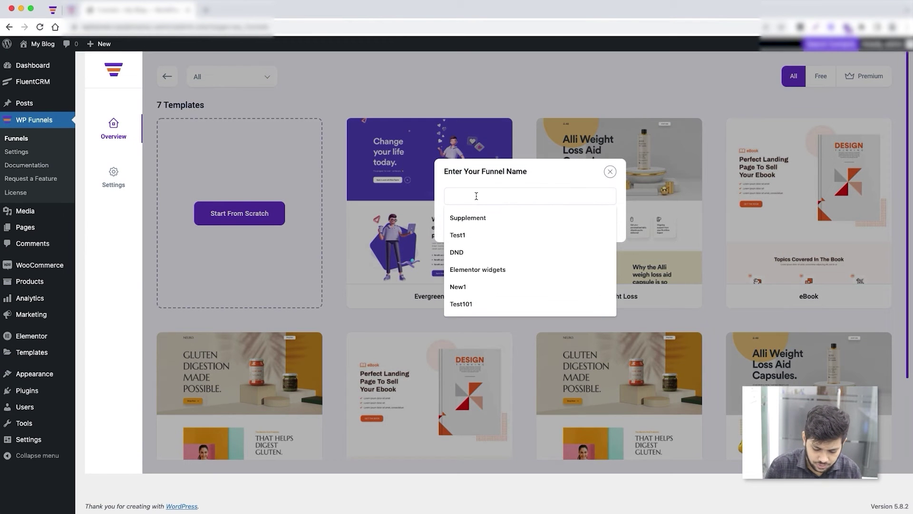
type("Design E")
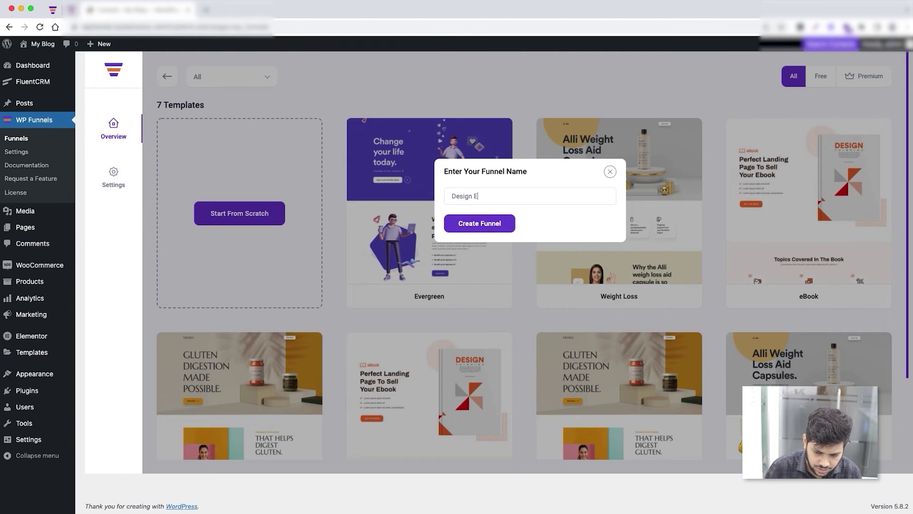
type("Boo")
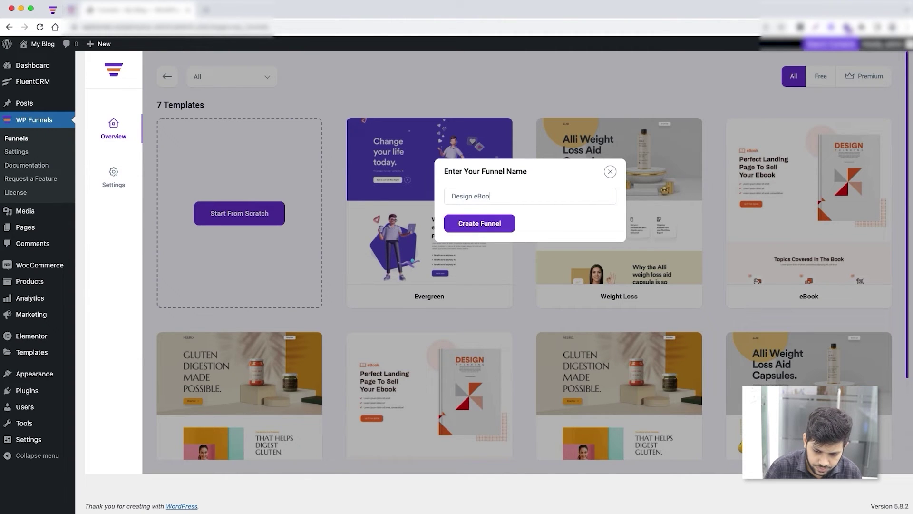
type("k From Scratch")
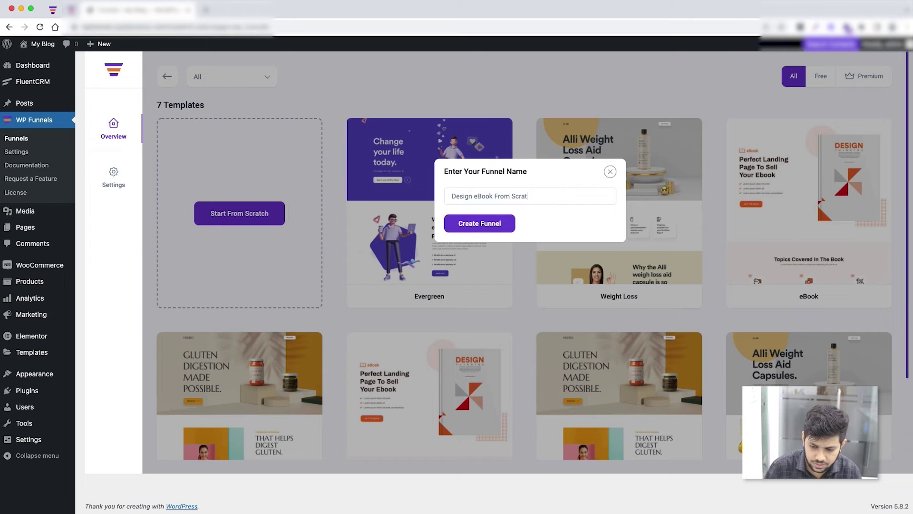
left_click(482, 222)
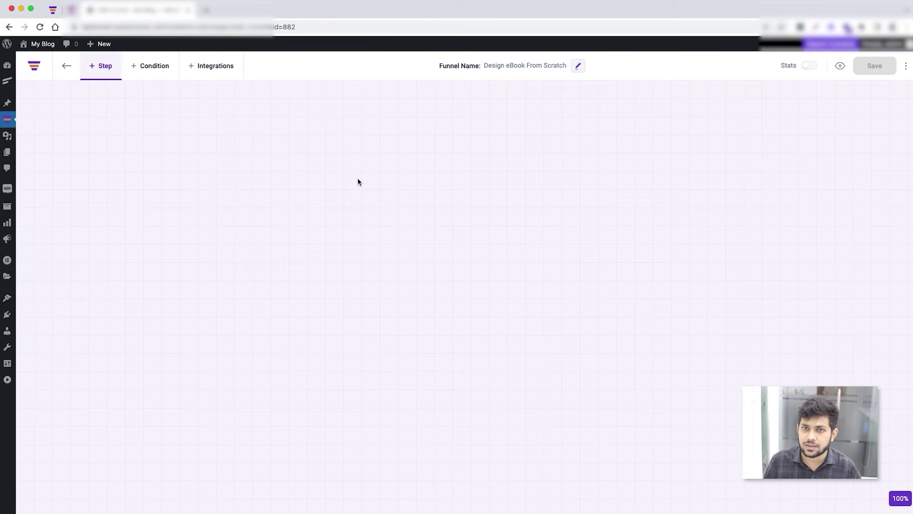
Create a Landing step from scratch named "Landing 1" and position it on the funnel canvas.
left_click(110, 74)
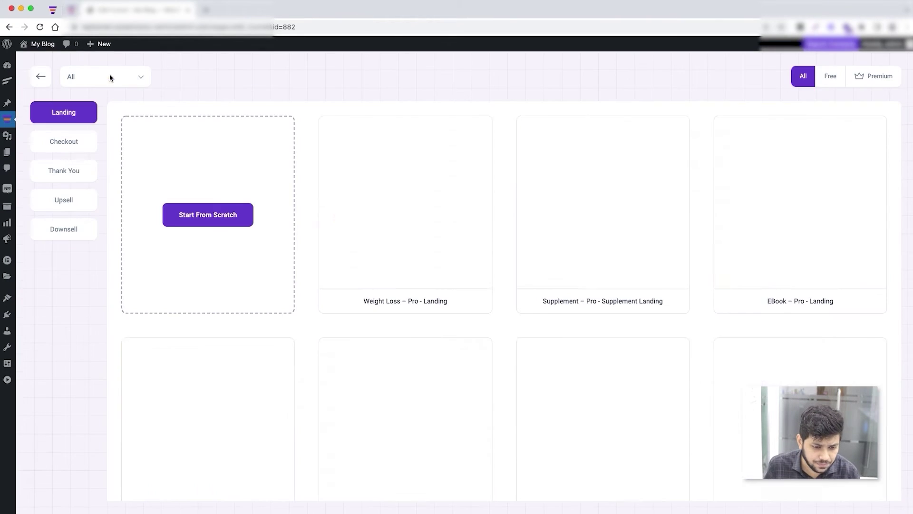
left_click(230, 216)
type("Lan")
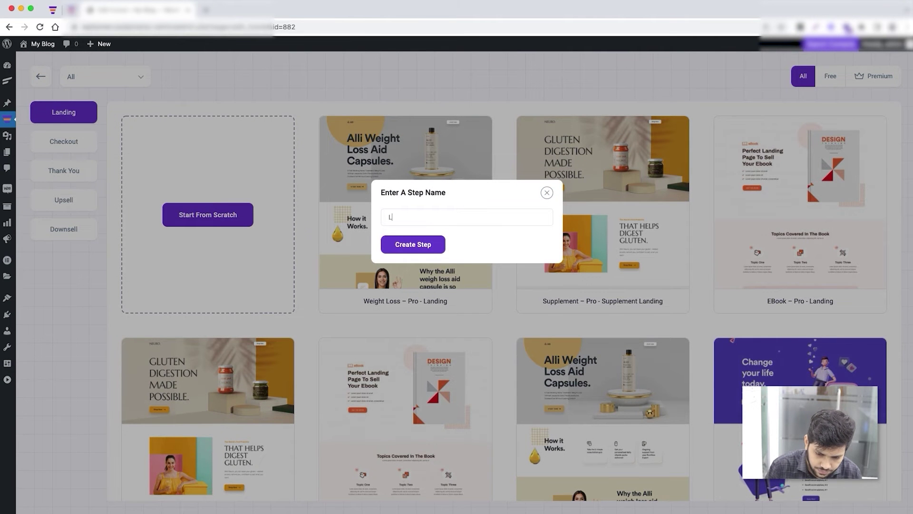
key("BackSpace")
type("nding")
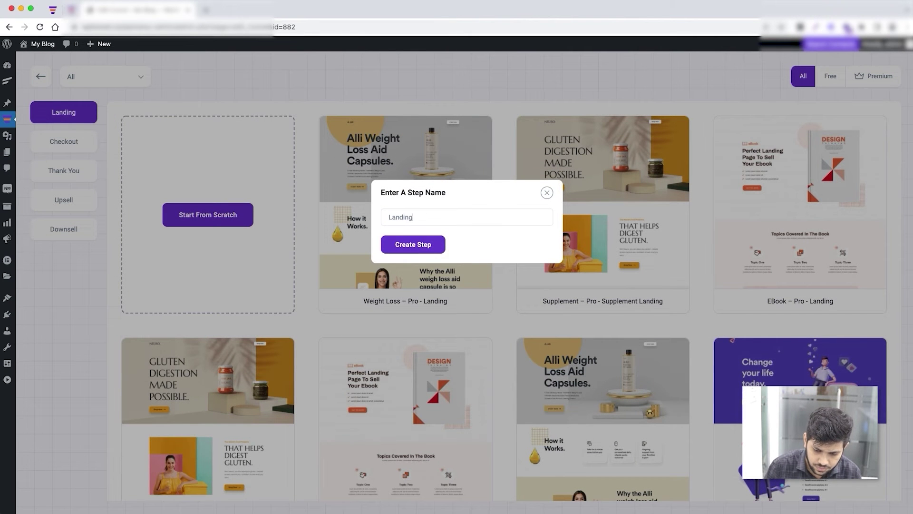
type(" 1")
left_click(436, 244)
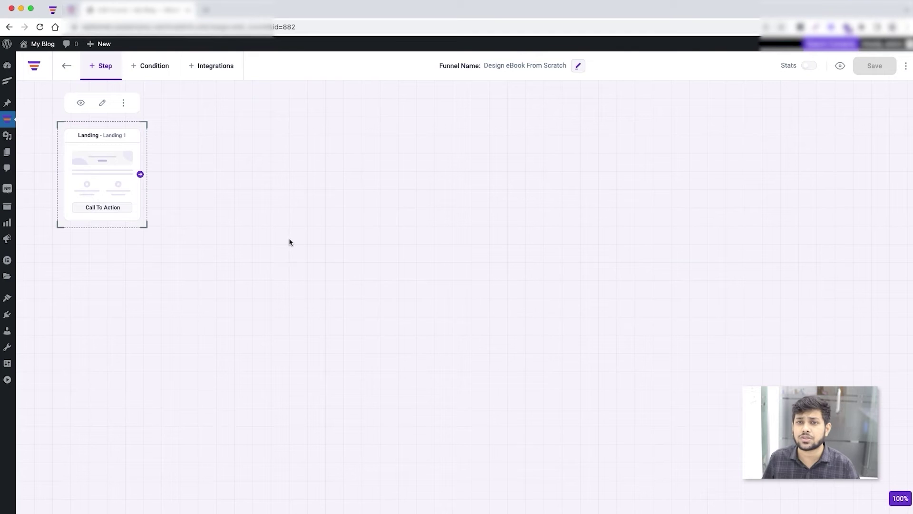
left_click(107, 157)
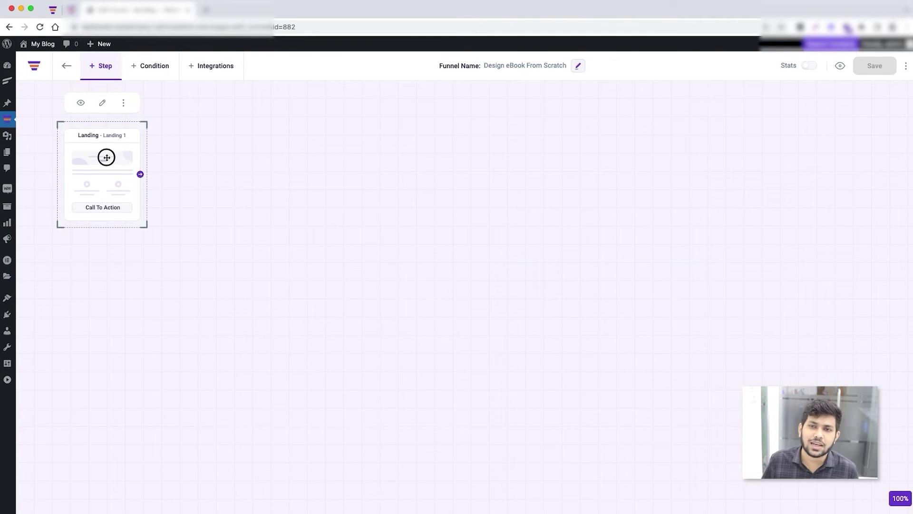
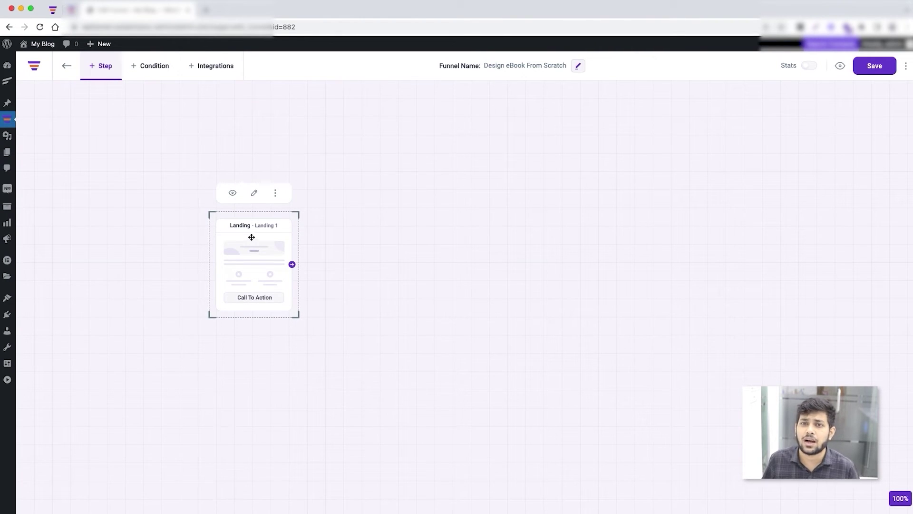
left_click_drag(255, 246, 171, 225)
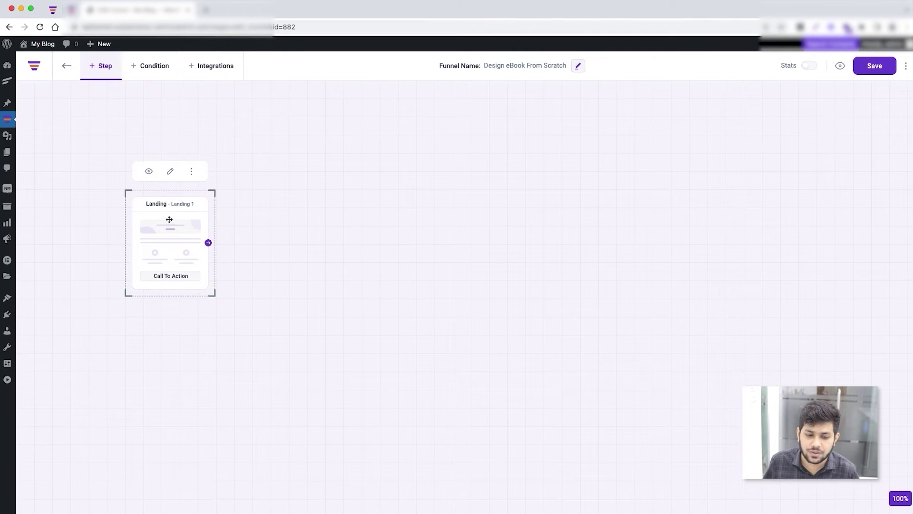
Create a Checkout step from scratch named "Checkout 1" and place it to the right of the Landing step.
left_click(96, 70)
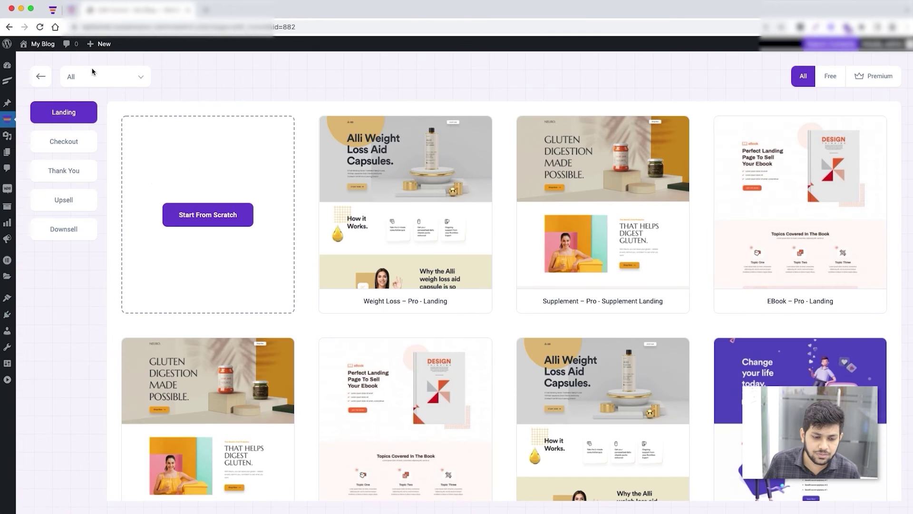
left_click(65, 143)
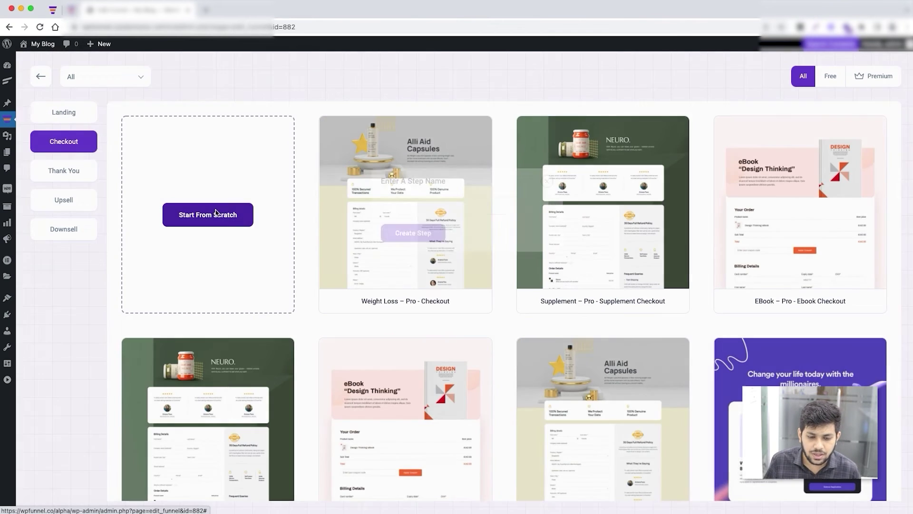
left_click(216, 213)
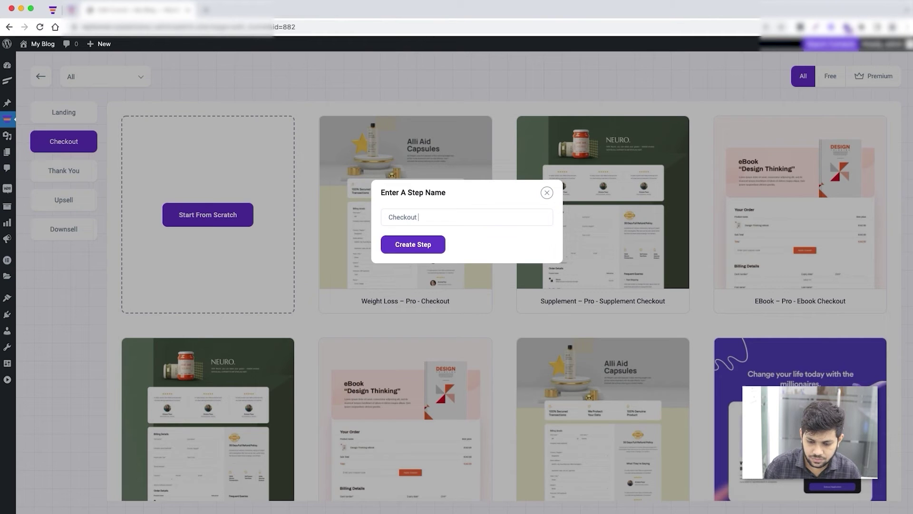
left_click(433, 244)
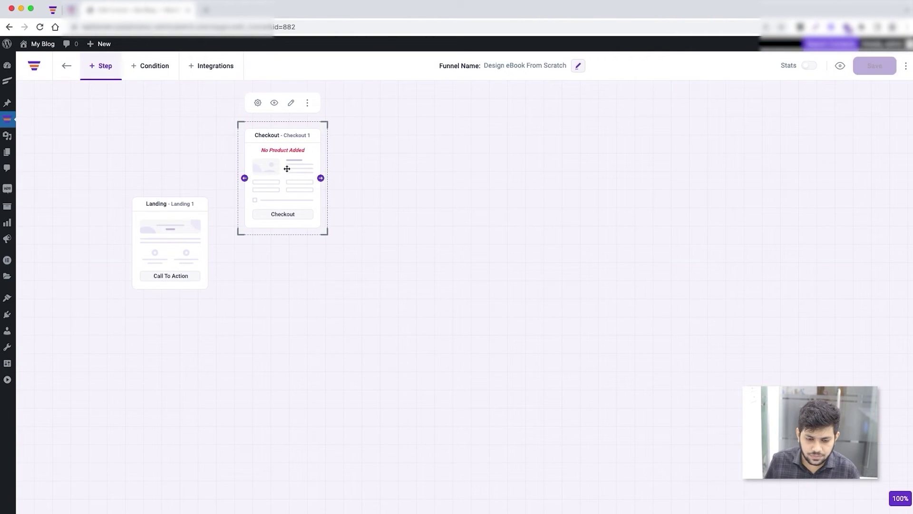
left_click_drag(289, 172, 346, 223)
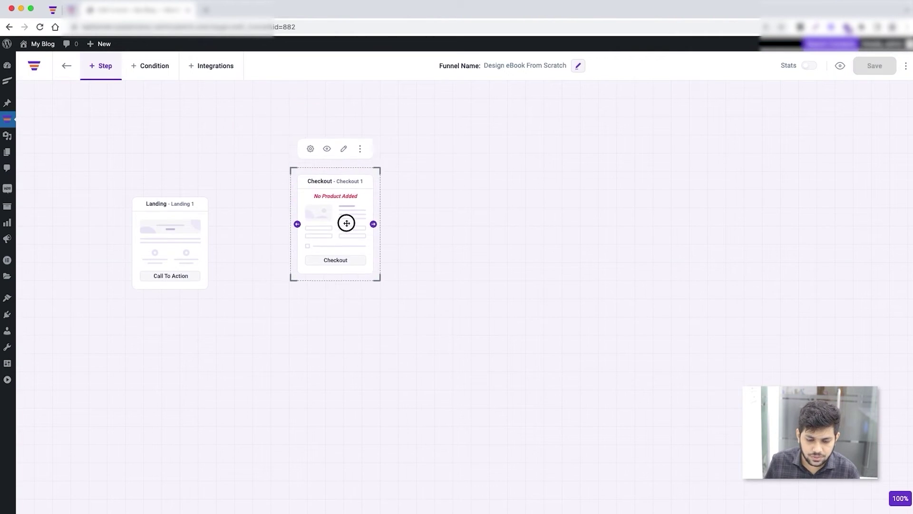
Create a Thank You step from scratch named "Thank You 1" and place it to the right of the Checkout step.
left_click(95, 67)
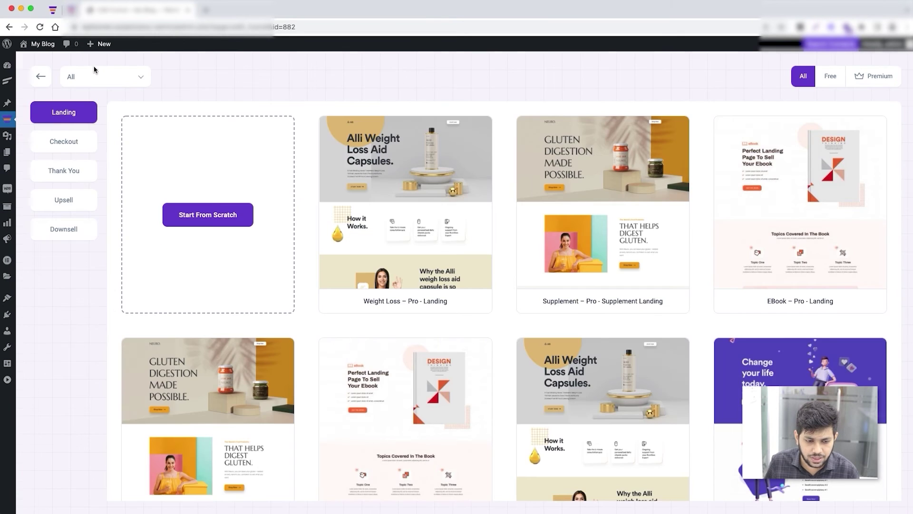
left_click(74, 176)
left_click(204, 214)
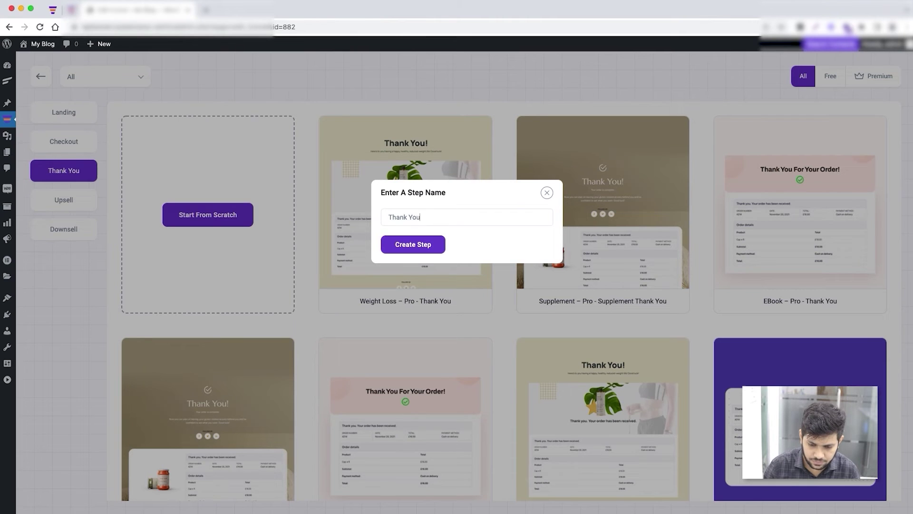
left_click(411, 244)
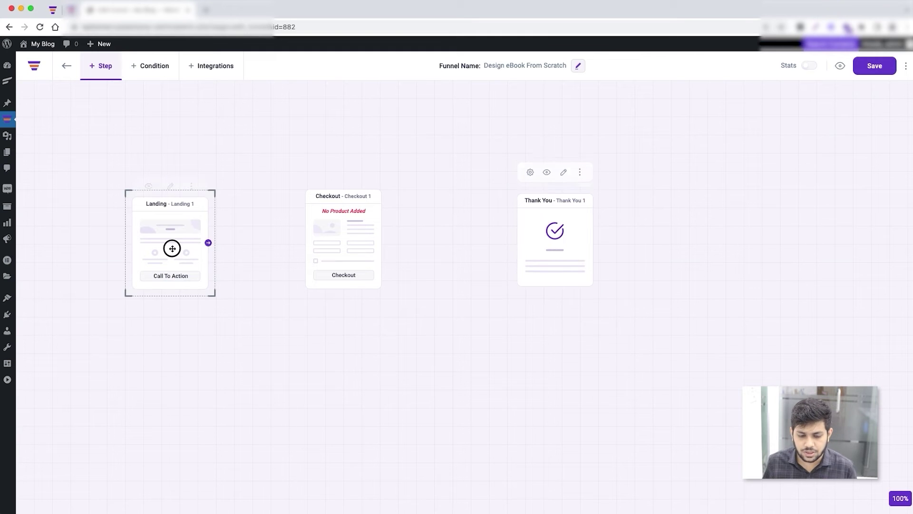
Connect the Landing step to Checkout and Checkout to Thank You, with the Checkout step placed slightly higher than the others.
mouse_move(208, 242)
left_mouse_down()
mouse_move(332, 226)
mouse_move(361, 245)
mouse_move(547, 233)
left_mouse_up()
left_click(369, 239)
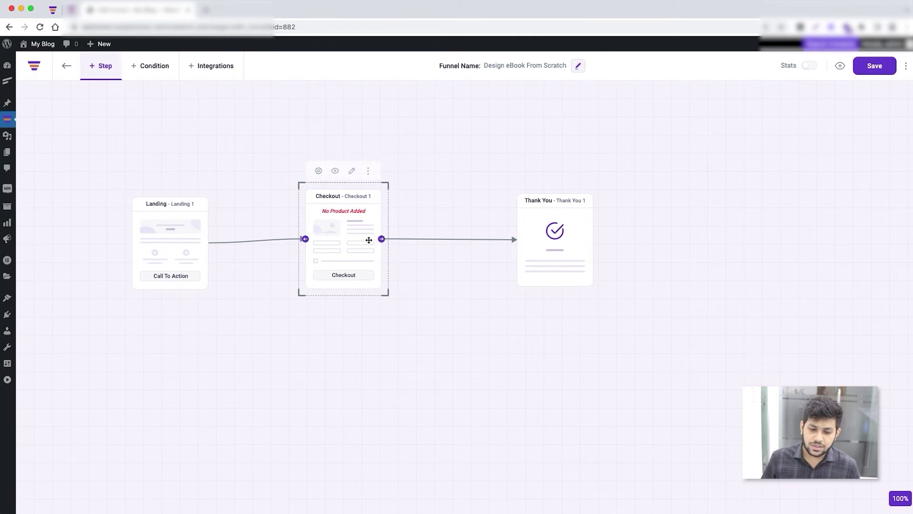
left_click_drag(366, 241, 348, 197)
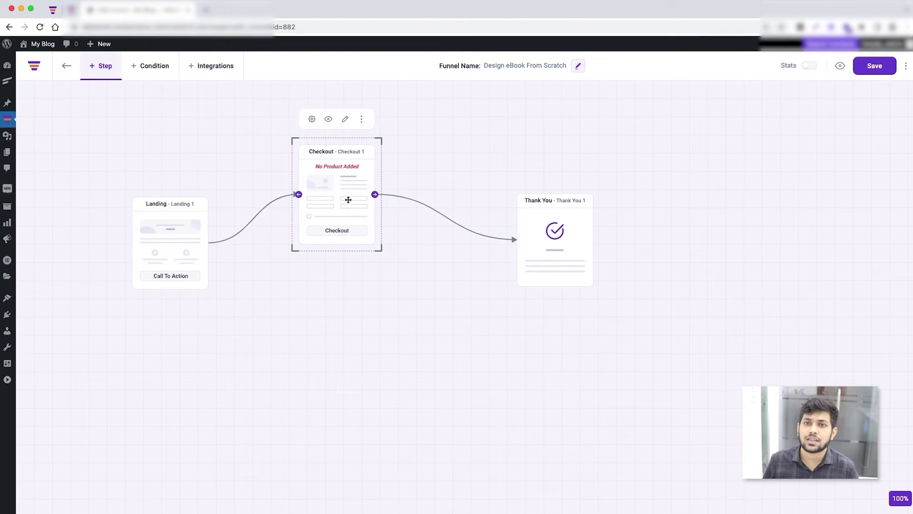
Add the "Design Thinking - eBook" product to the Checkout step, save the changes and close its settings.
left_click(312, 119)
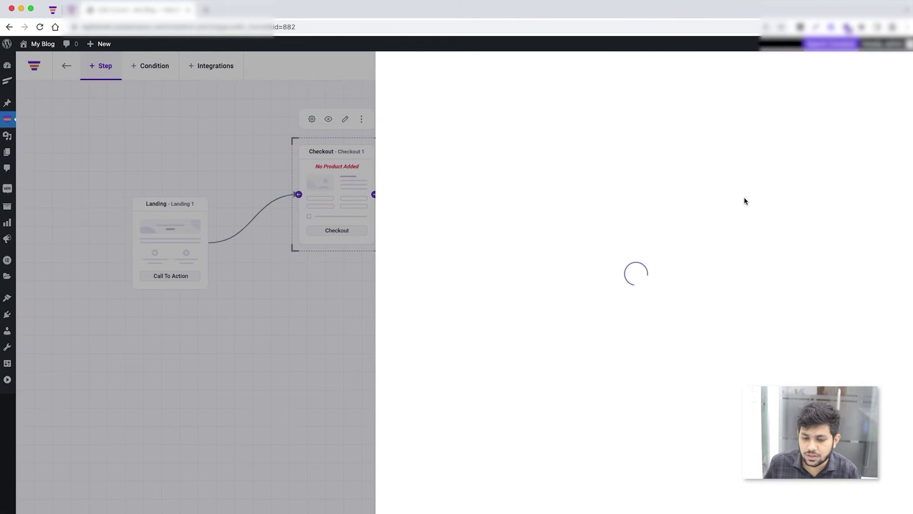
left_click(733, 154)
type("design")
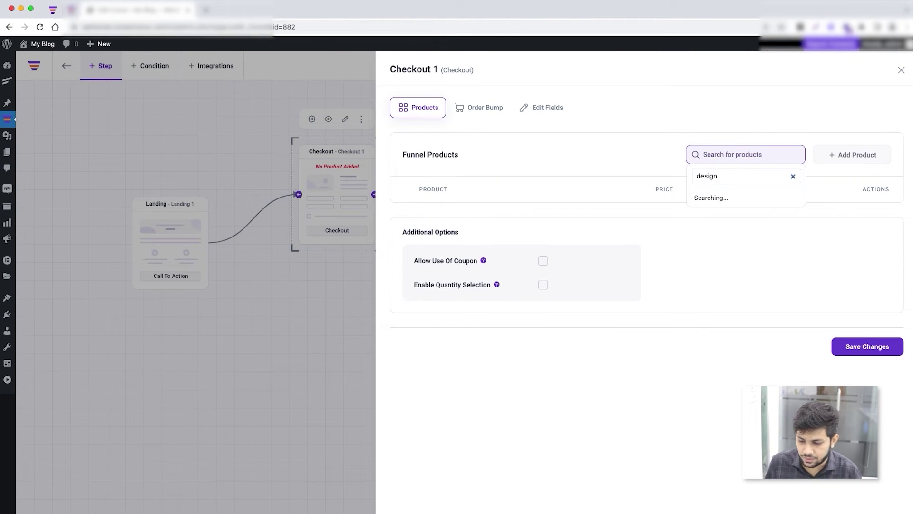
left_click(738, 198)
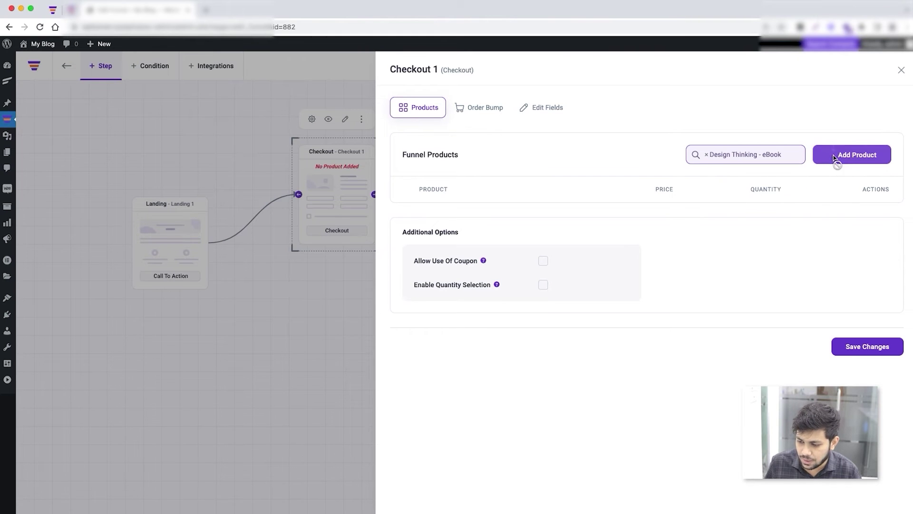
left_click(863, 395)
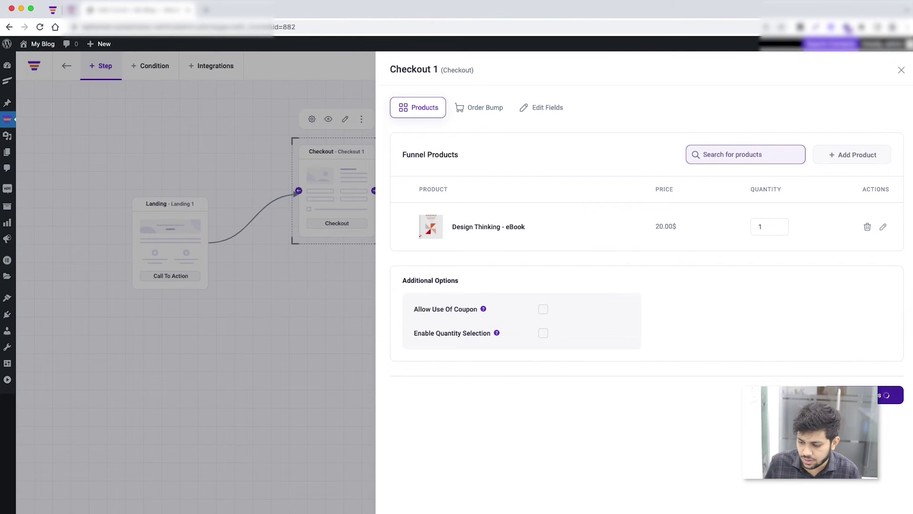
left_click(902, 69)
left_click(373, 363)
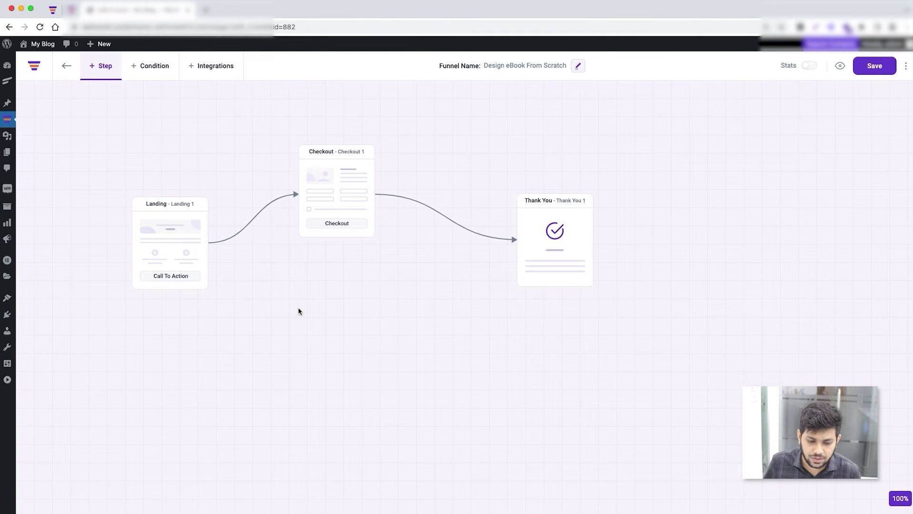
Open the Landing step's page in the Elementor editor and add a Heading widget titled "Test 1".
left_click(175, 235)
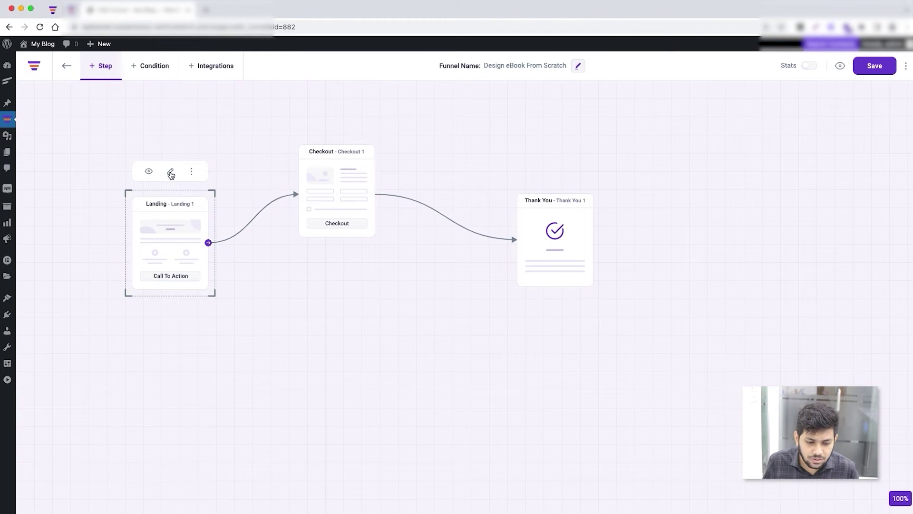
left_click(171, 172)
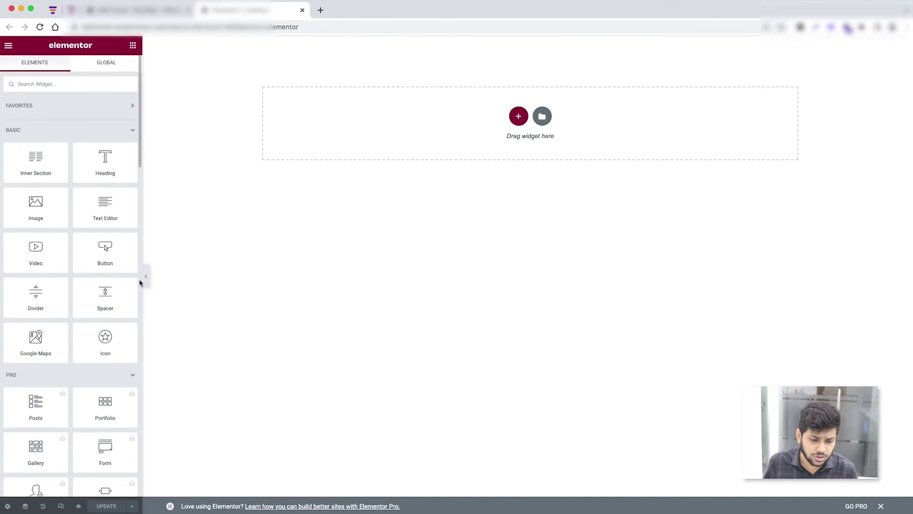
left_click_drag(114, 170, 485, 125)
left_click(95, 133)
key("super+a")
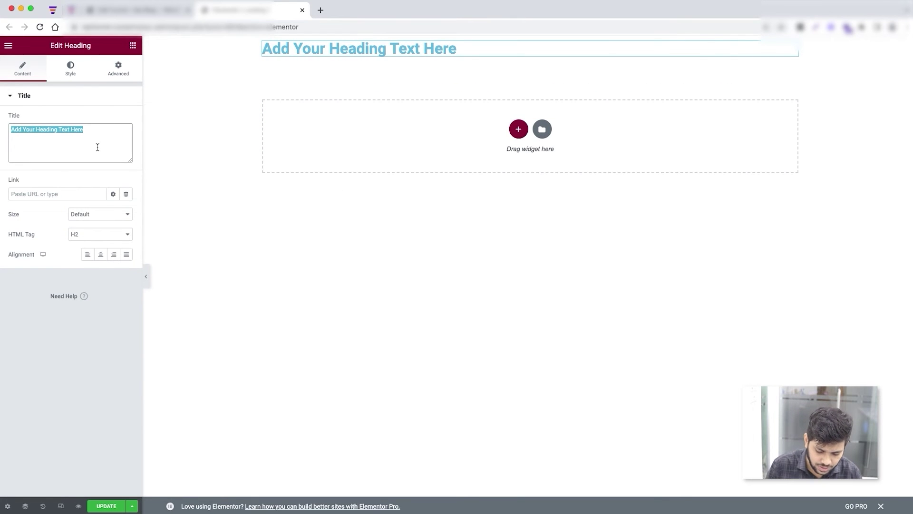
type("Test")
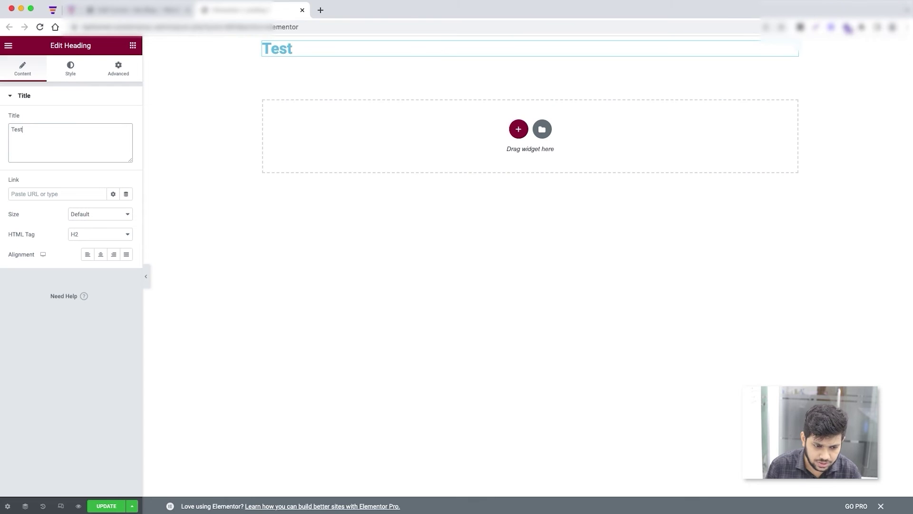
type(" 1")
left_click(279, 234)
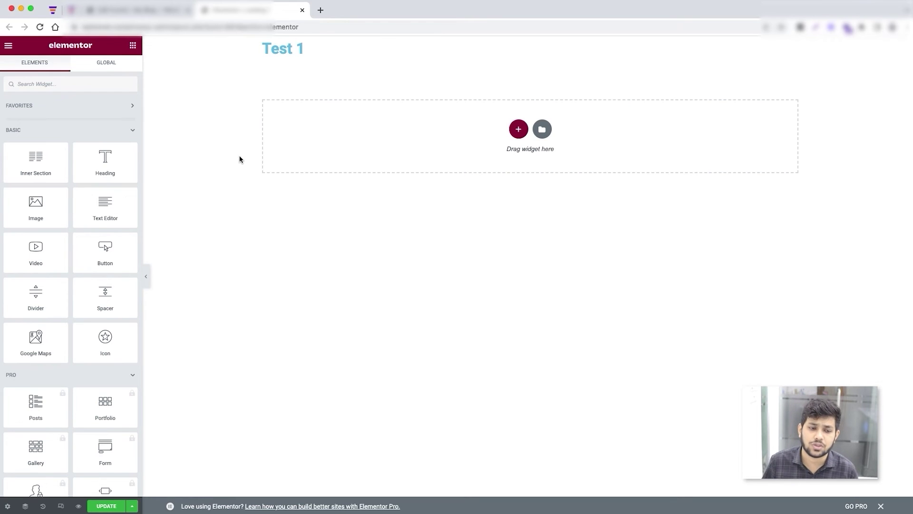
Search the widgets for "next step" and add a Next Step Button below the heading.
left_click(53, 85)
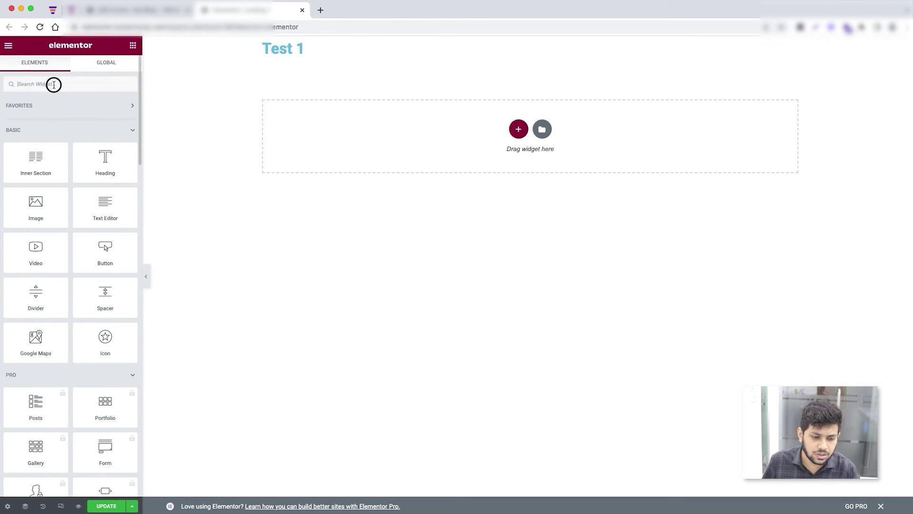
type("next step")
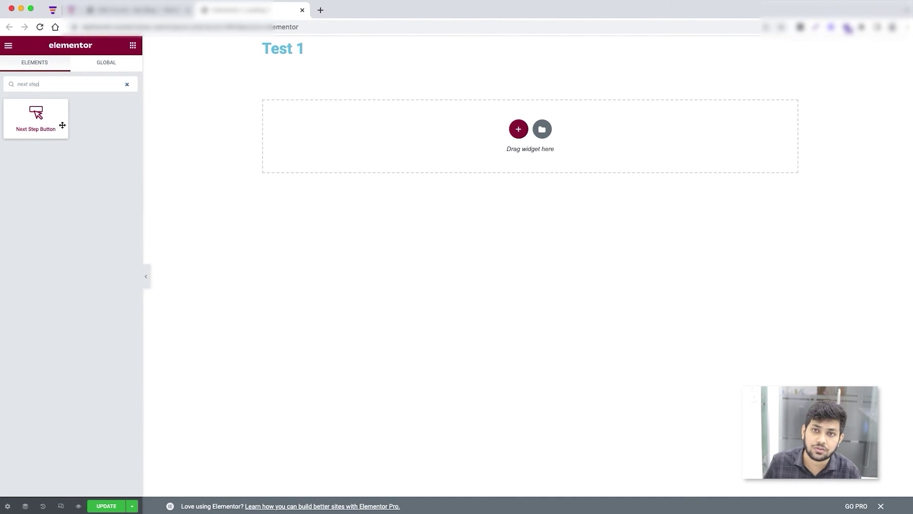
left_click_drag(34, 119, 493, 114)
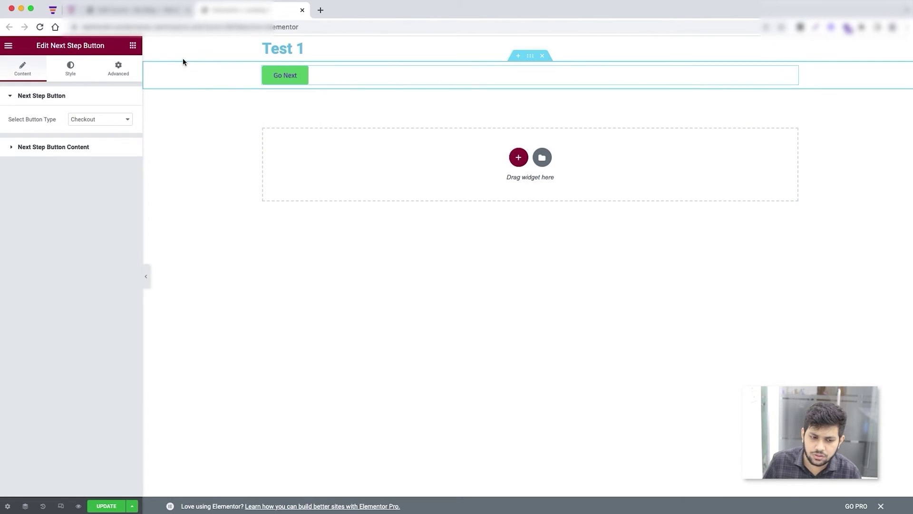
Look at the WP Funnels widget group and examine the Next Step Button's type and content settings.
left_click(134, 49)
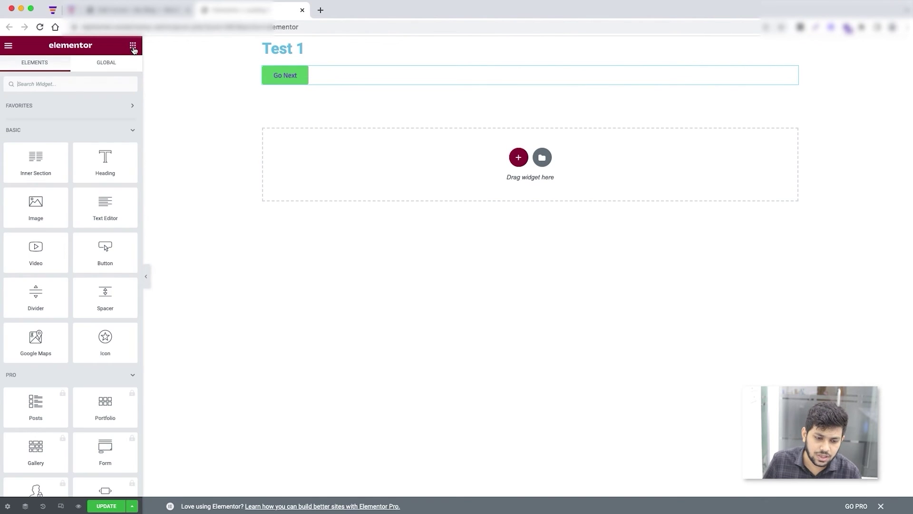
scroll(121, 205, "down", 15)
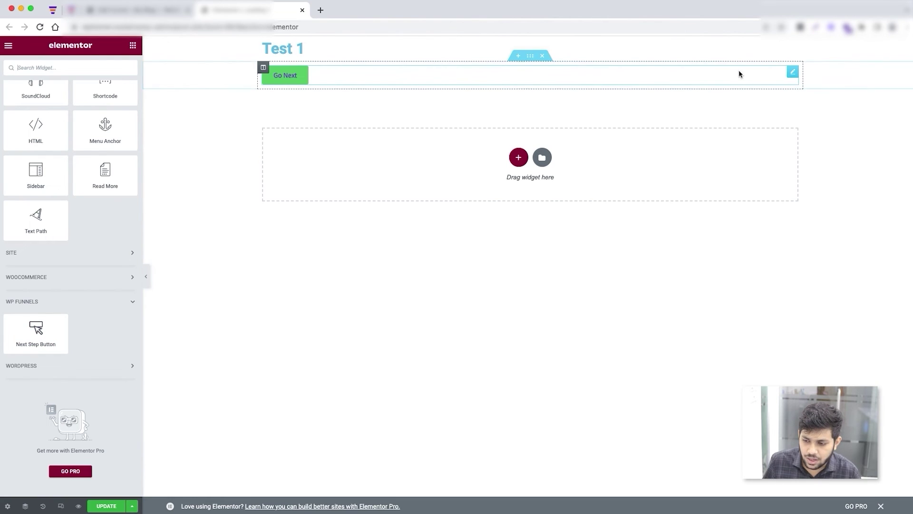
left_click(790, 72)
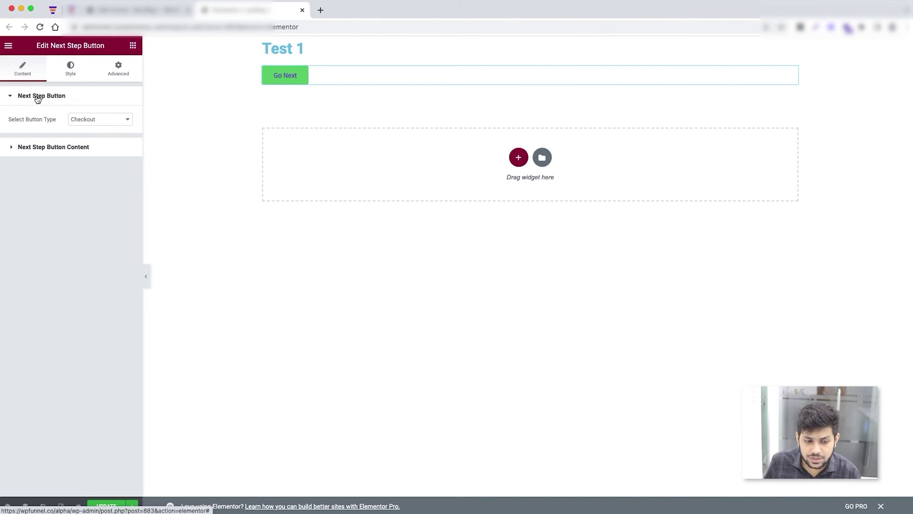
left_click(17, 147)
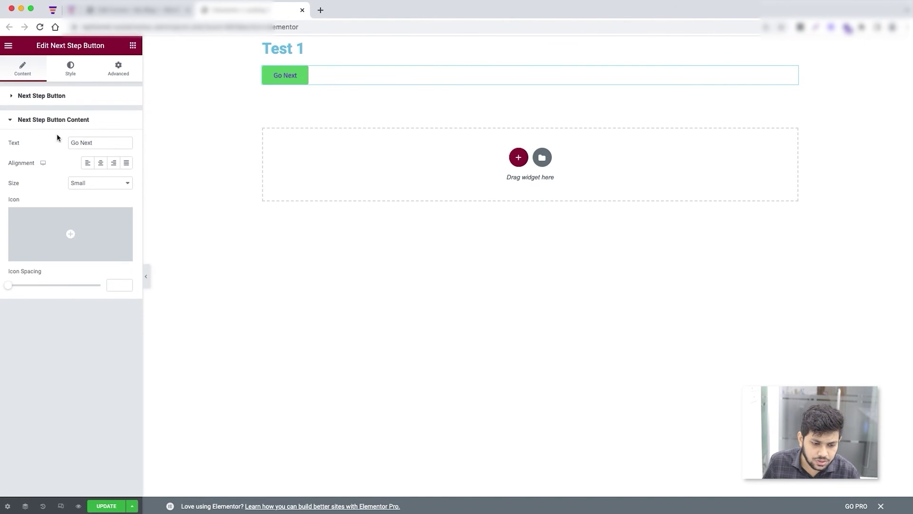
left_click(108, 143)
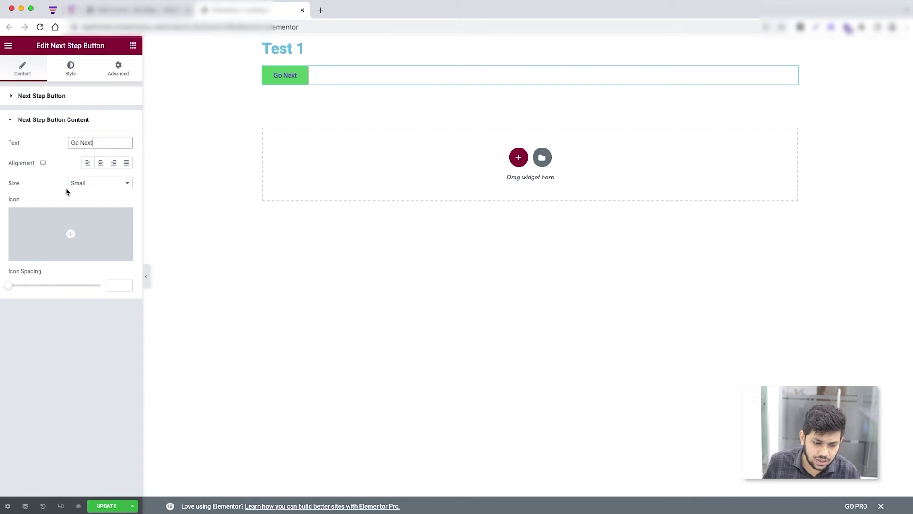
Try centre alignment on the Go Next button, and set its alignment to left.
left_click(100, 164)
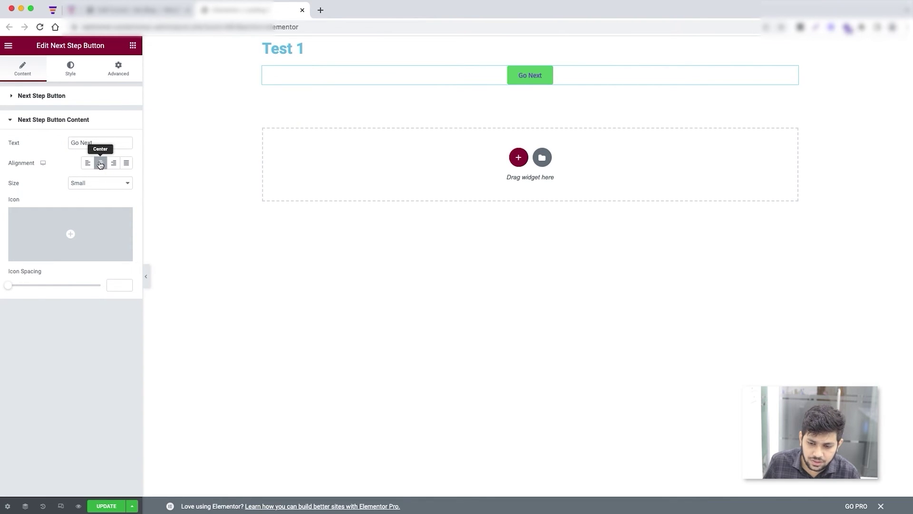
left_click(86, 164)
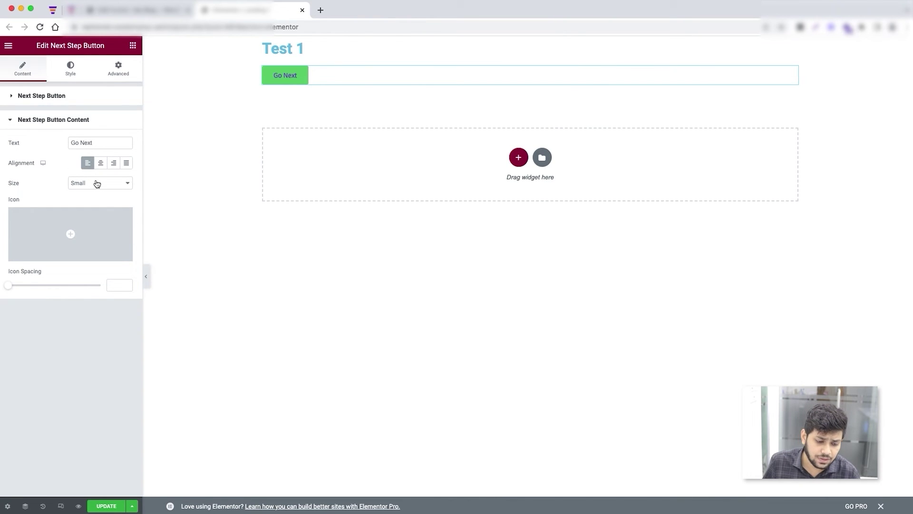
mouse_move(103, 228)
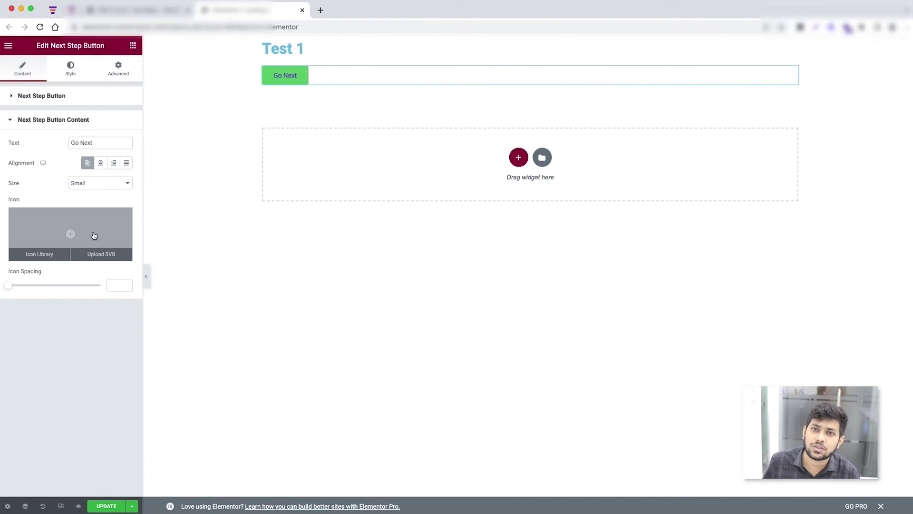
Set the Go Next button's background color to dark blue and its text color to white.
left_click(72, 70)
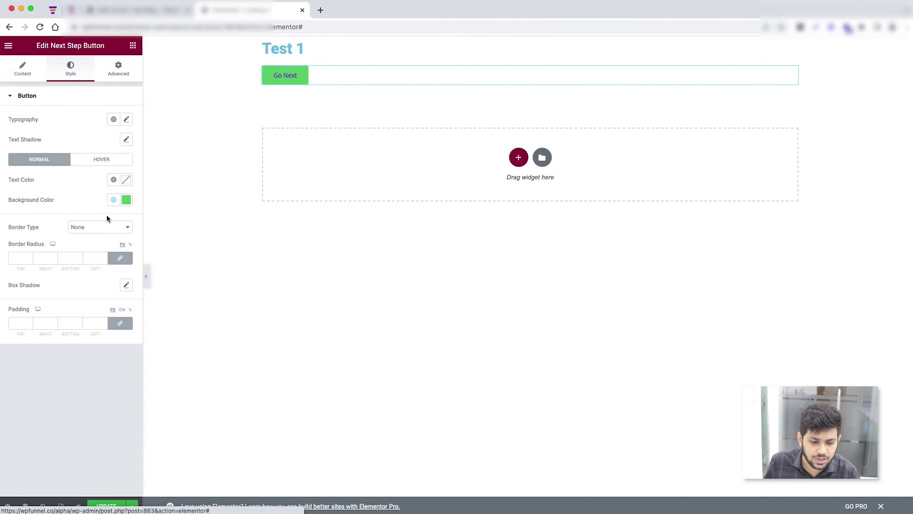
left_click(126, 200)
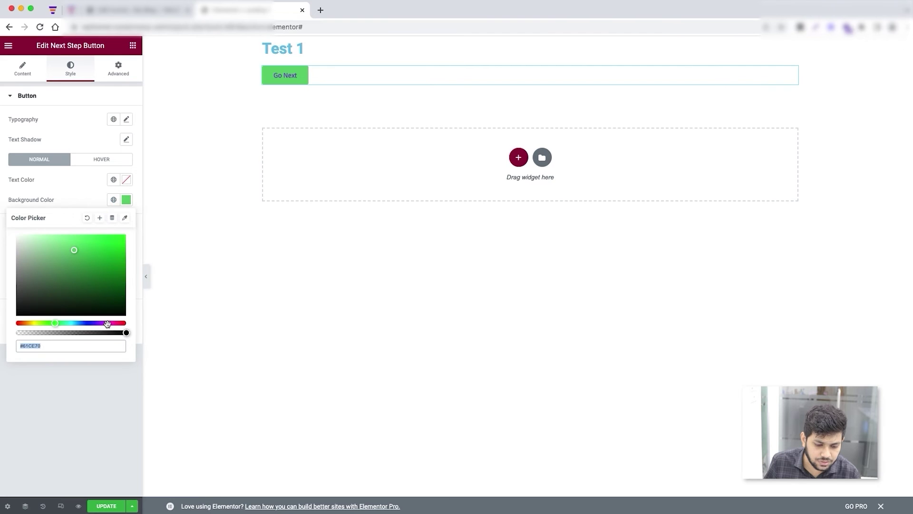
left_click(82, 323)
left_click_drag(95, 235, 111, 253)
left_click(125, 180)
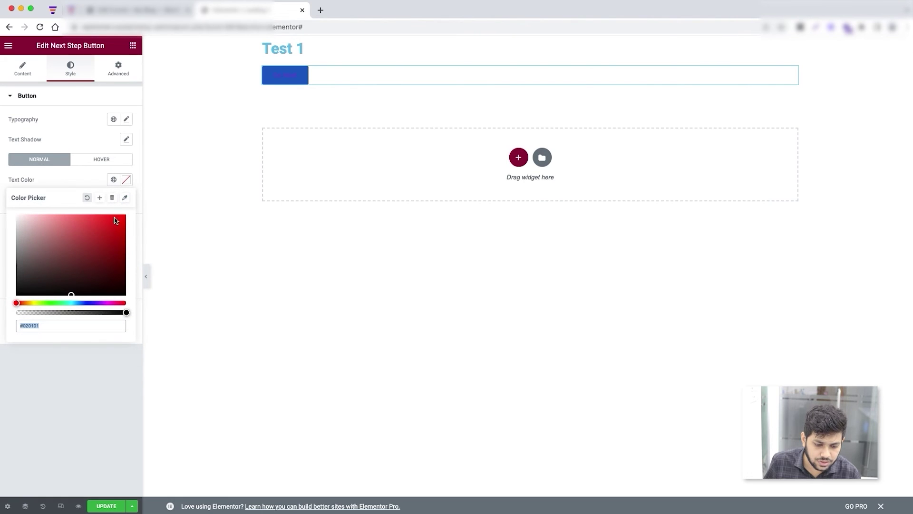
left_click(26, 239)
left_click_drag(23, 216, 18, 211)
left_click(136, 176)
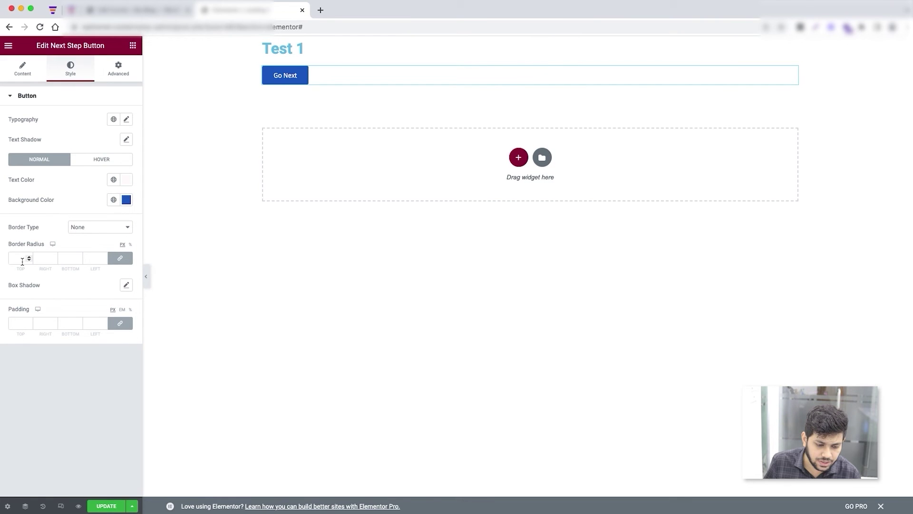
Set the Go Next button's padding to 20 px and its border radius to 10 px on all sides.
left_click(22, 260)
type("25")
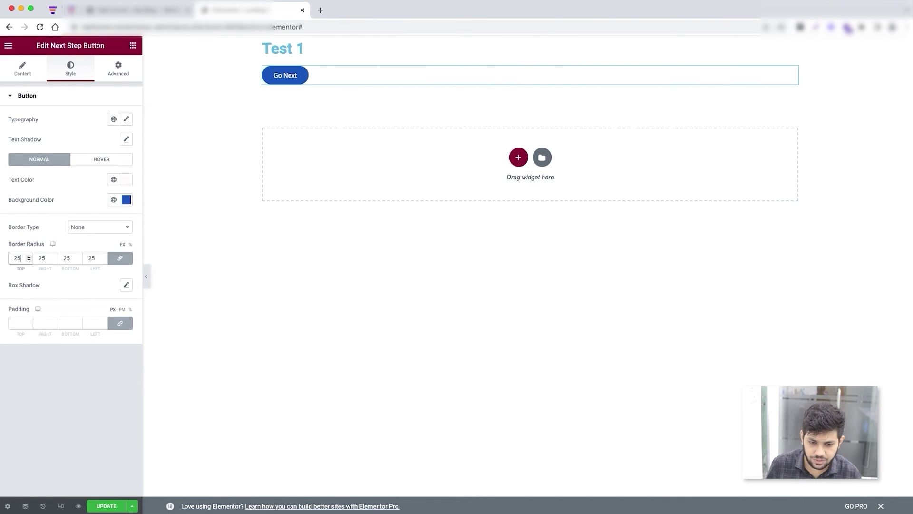
left_click(13, 323)
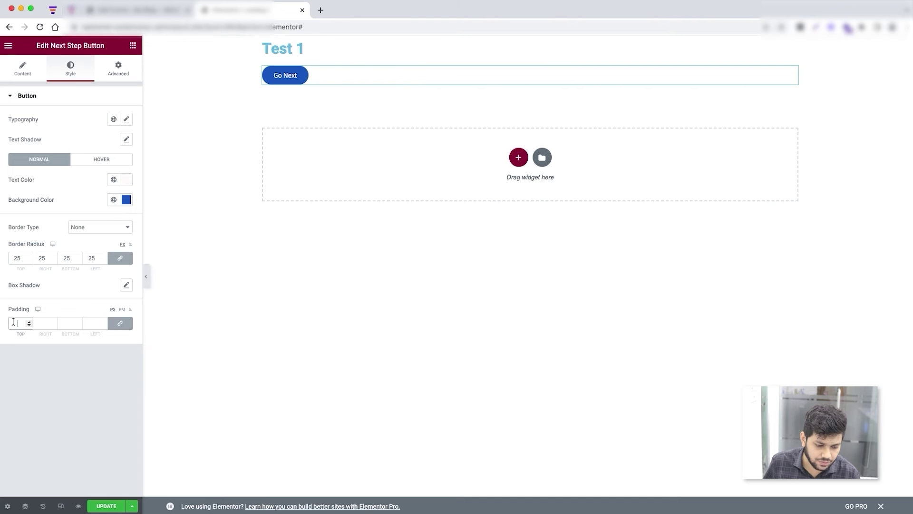
type("10")
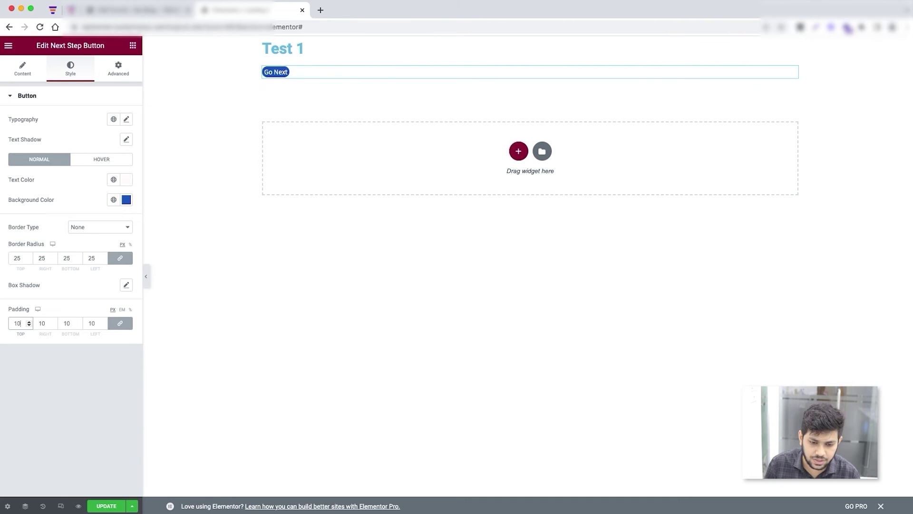
key("BackSpace")
key("BackSpace")
type("50")
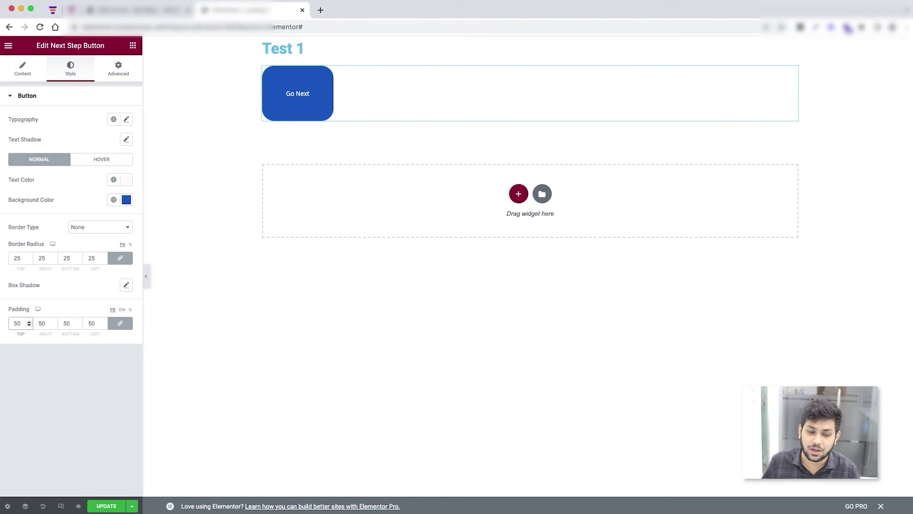
key("BackSpace")
key("BackSpace")
type("20")
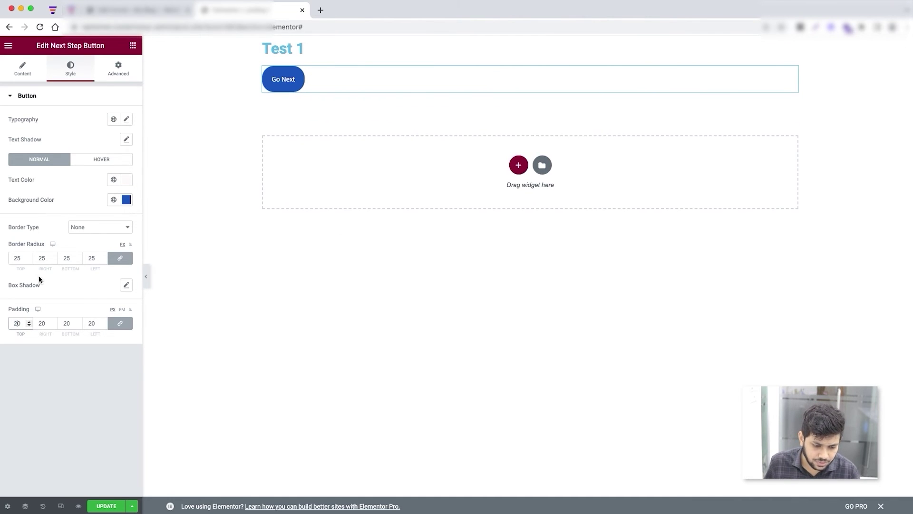
left_click_drag(22, 258, 1, 258)
type("10")
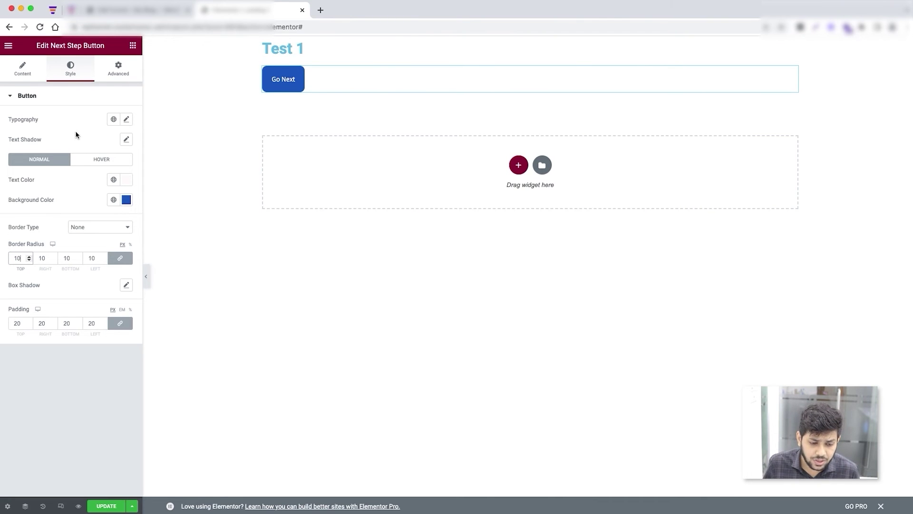
Update the landing page, close its editor and preview the Landing step from the funnel canvas.
left_click(117, 79)
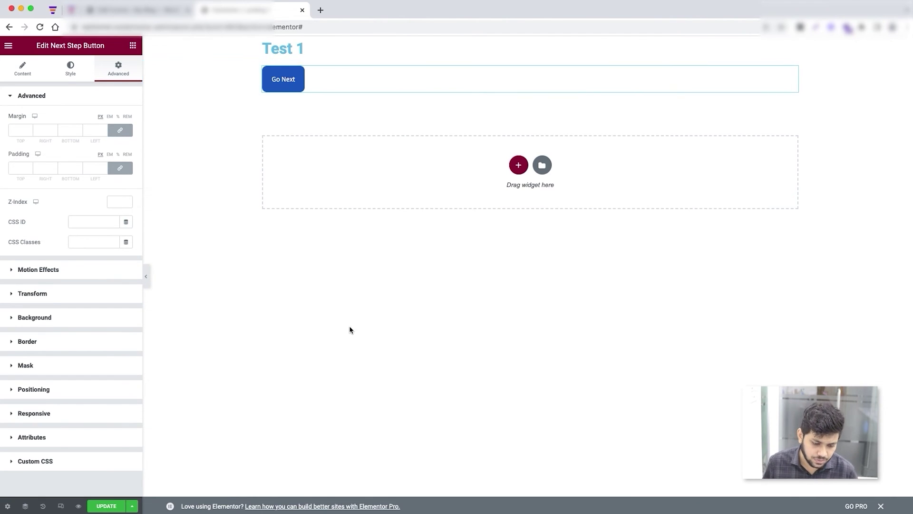
left_click(94, 505)
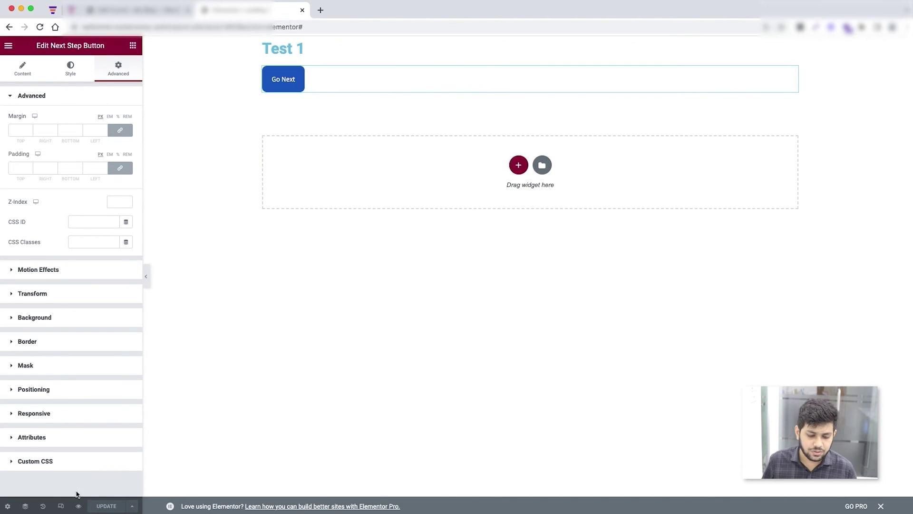
left_click(302, 10)
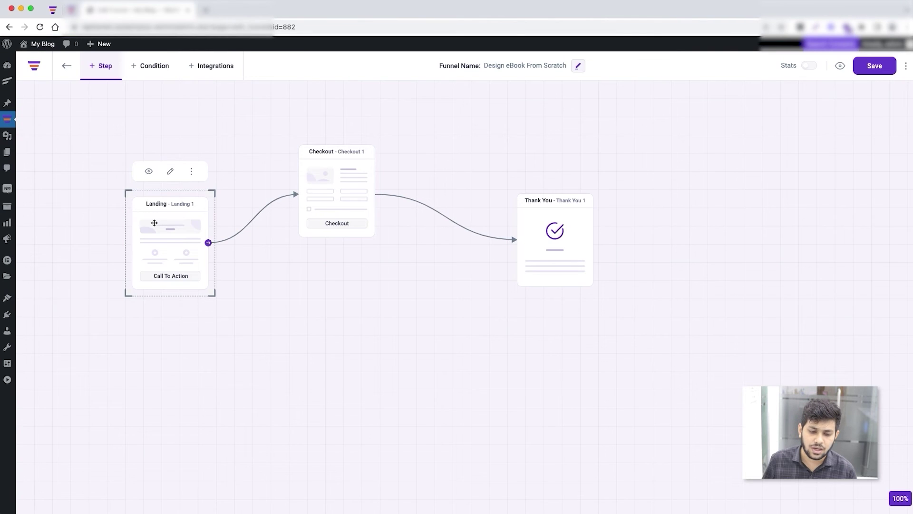
left_click(148, 171)
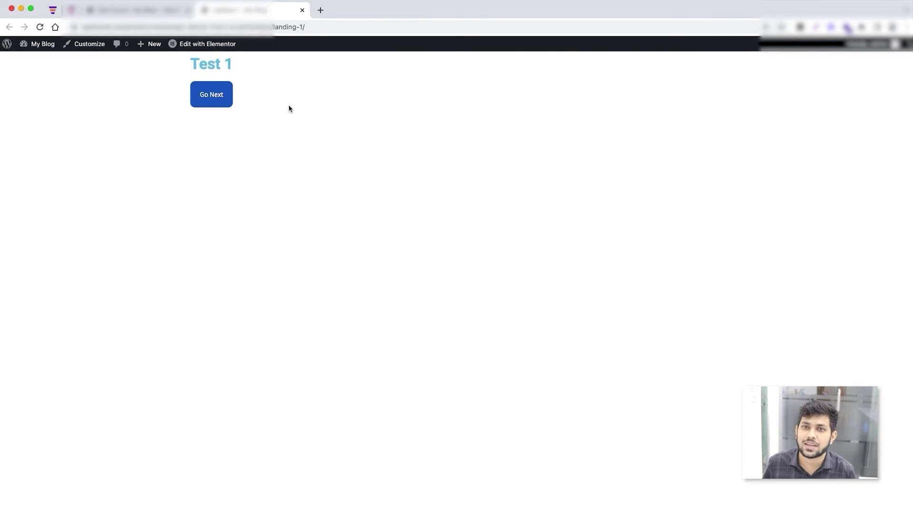
left_click(302, 10)
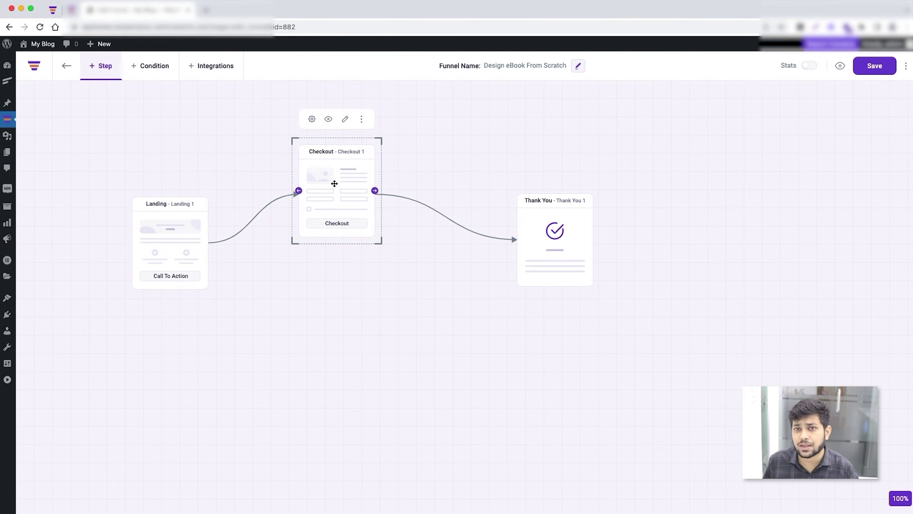
Open the Checkout step's page in the Elementor editor and add a Heading widget titled "Checkout".
left_click(345, 119)
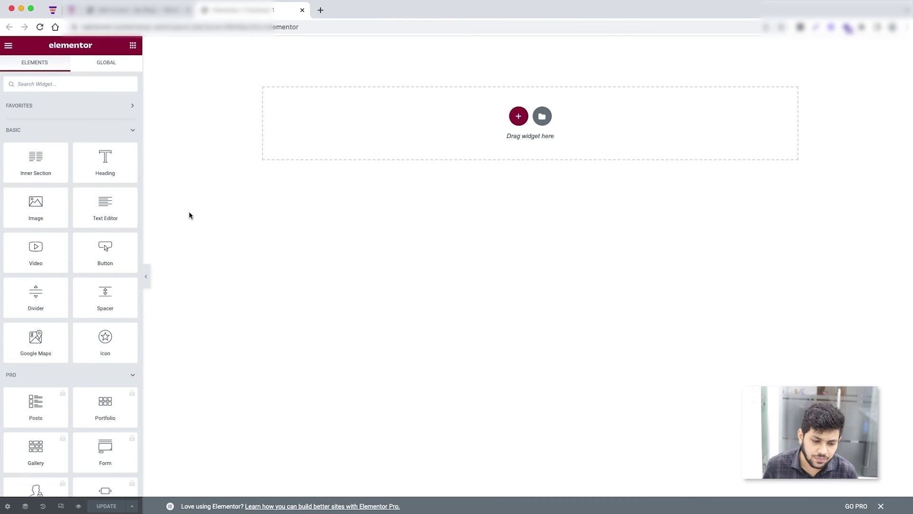
left_click_drag(105, 162, 264, 125)
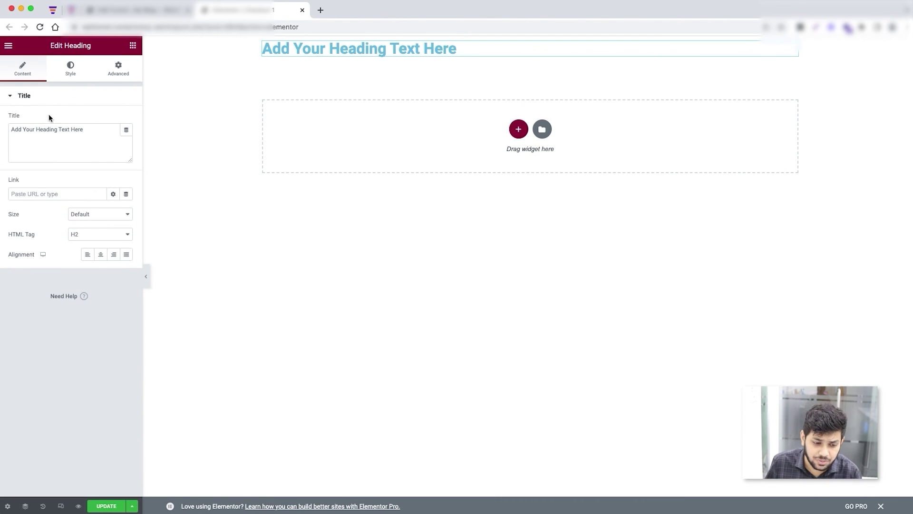
left_click_drag(86, 129, 8, 128)
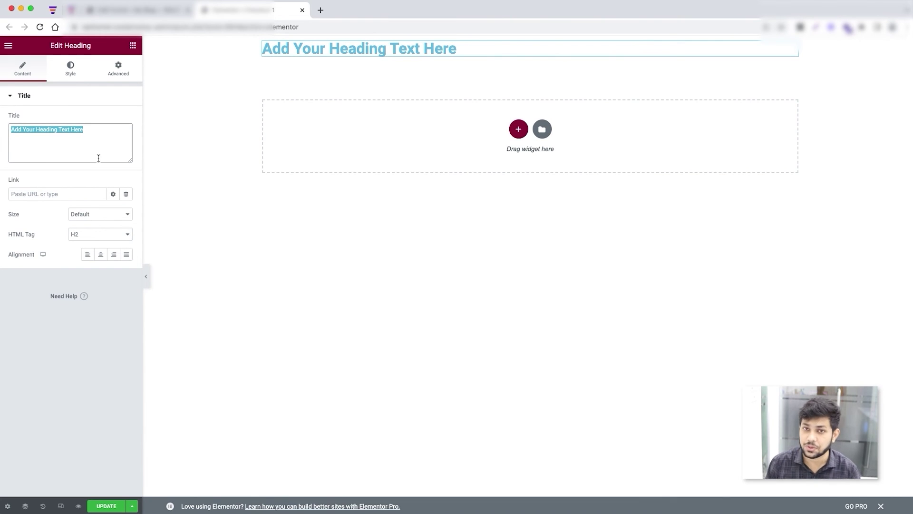
type("Checkout")
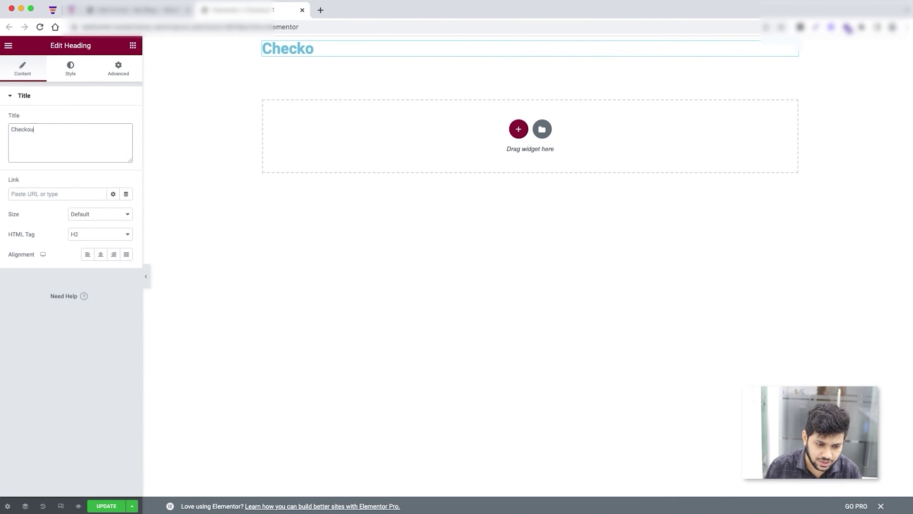
left_click(97, 338)
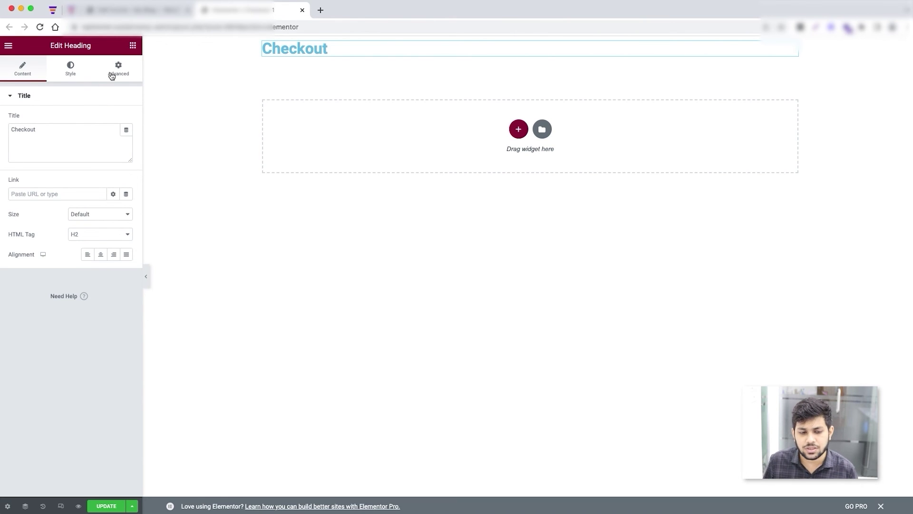
Search the widgets for "checkout" and add the Checkout widget below the heading.
left_click(133, 47)
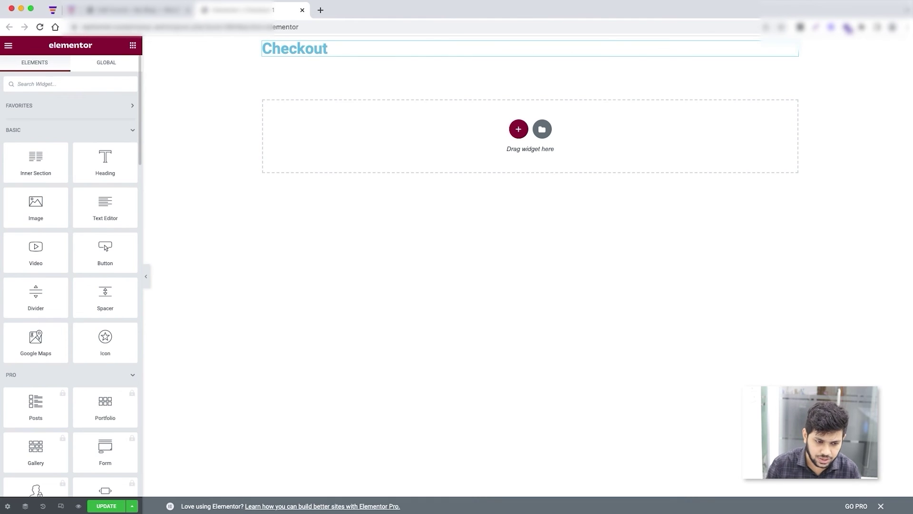
type("checkout")
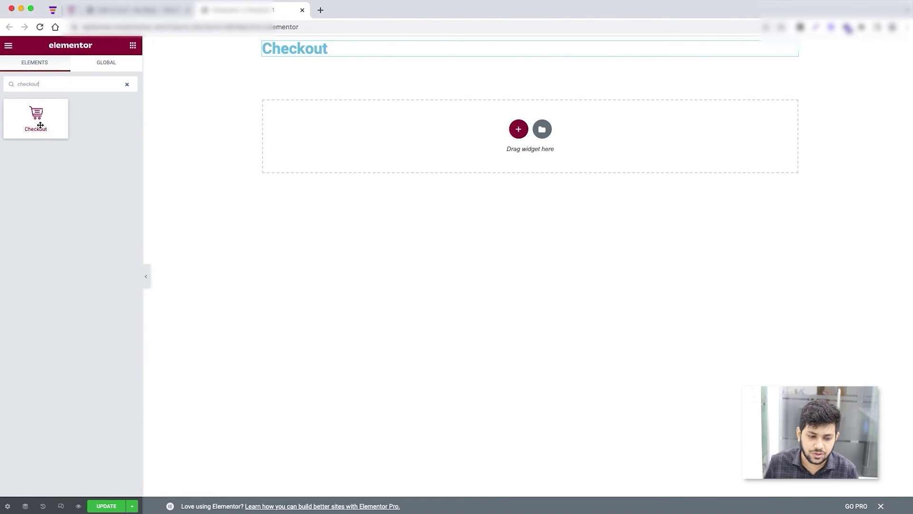
left_click_drag(40, 125, 430, 129)
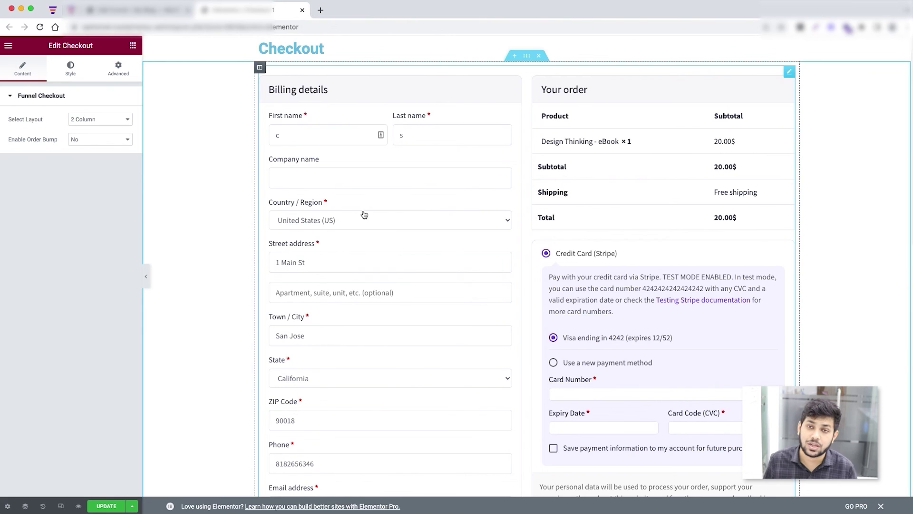
Look at the WP Funnels widget group and examine the Checkout widget's layout options and billing style settings.
left_click(134, 47)
scroll(107, 305, "down", 20)
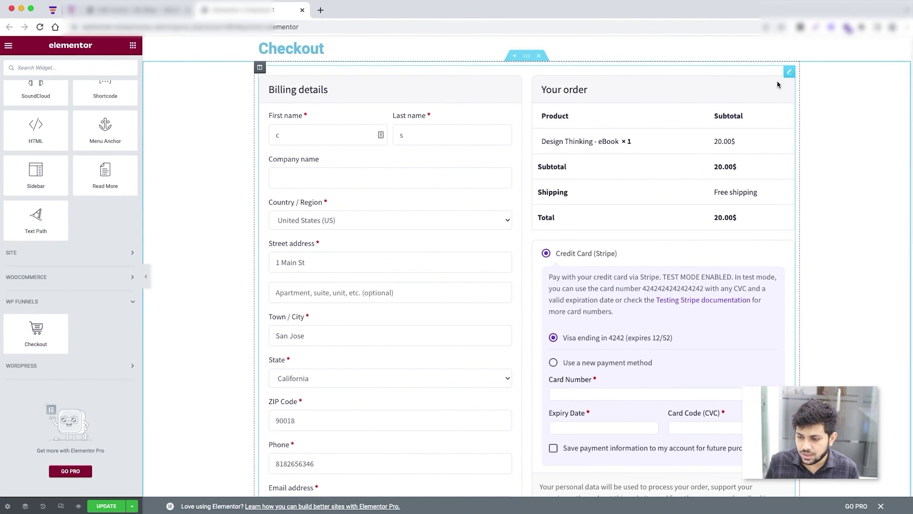
left_click(788, 72)
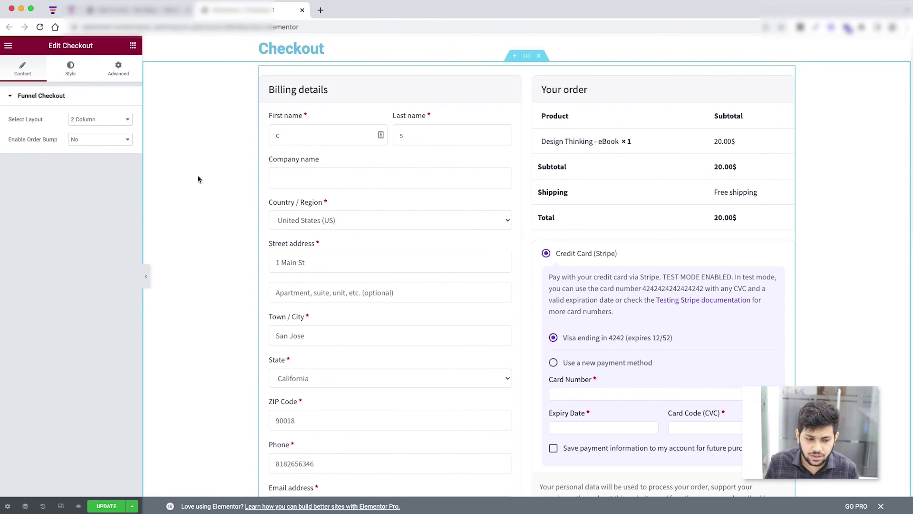
left_click(79, 119)
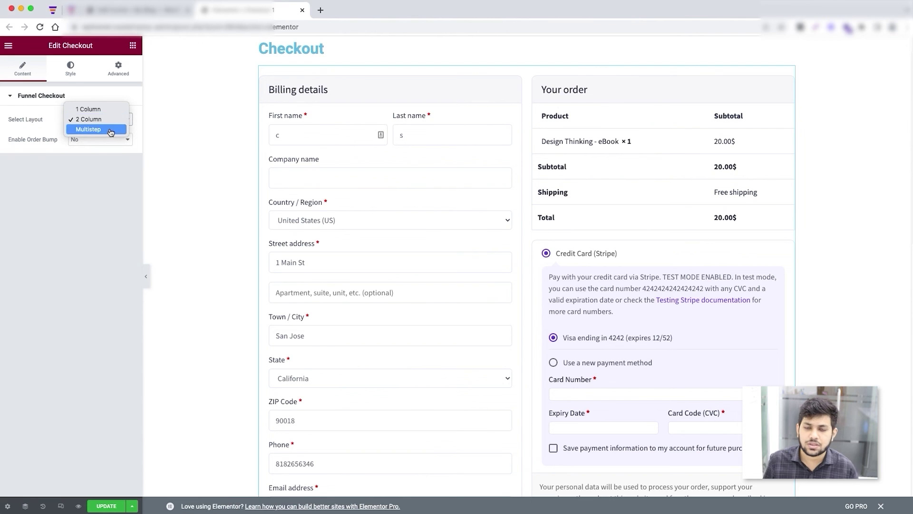
left_click(106, 205)
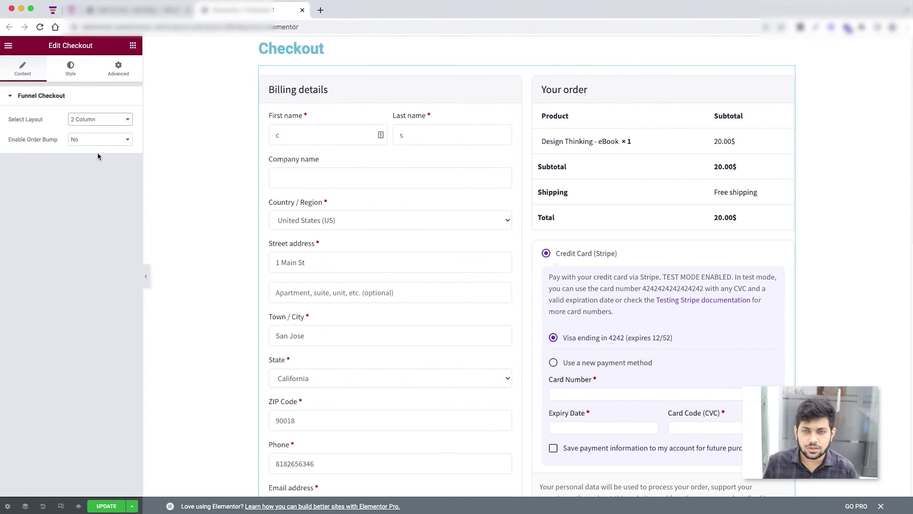
left_click(71, 69)
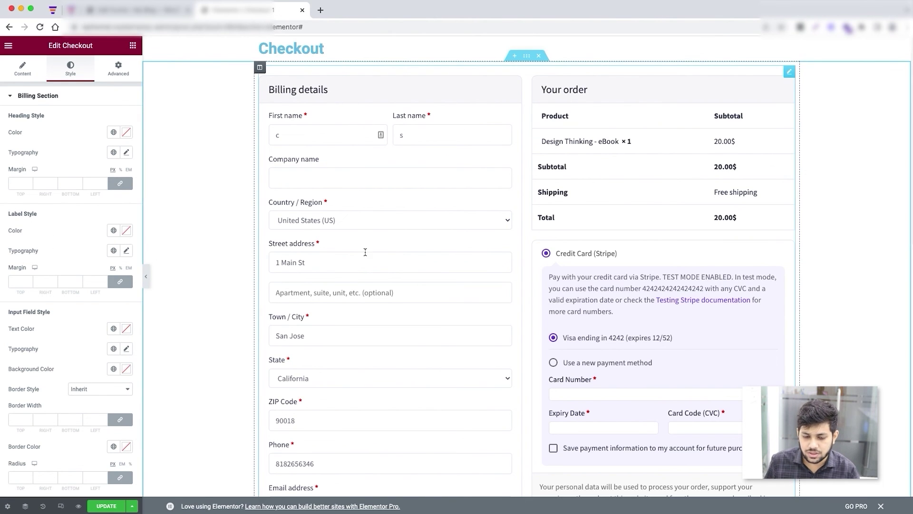
scroll(119, 256, "down", 5)
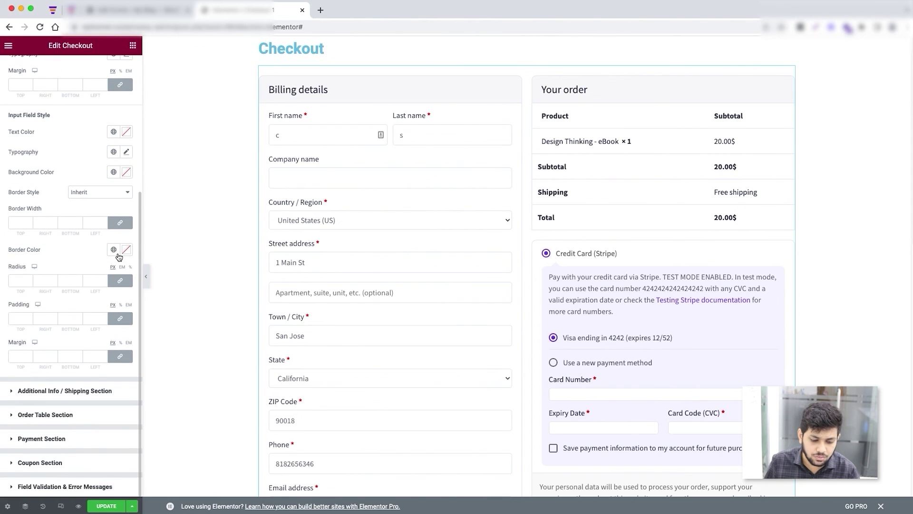
scroll(114, 249, "up", 4)
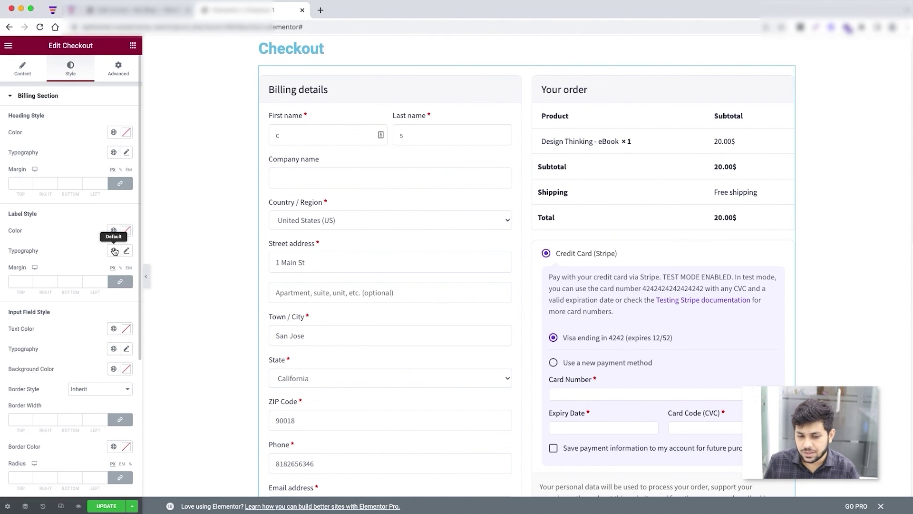
Check the Checkout widget's advanced settings and update the checkout page.
left_click(122, 72)
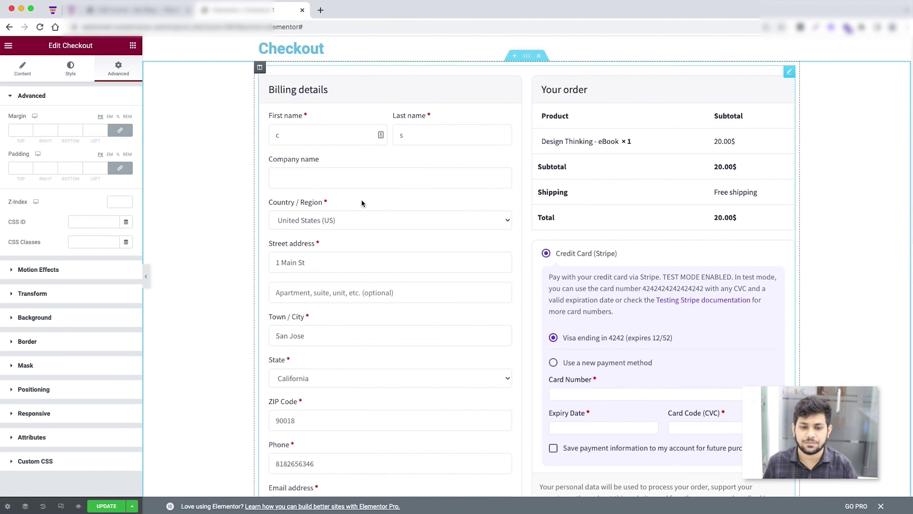
left_click(105, 505)
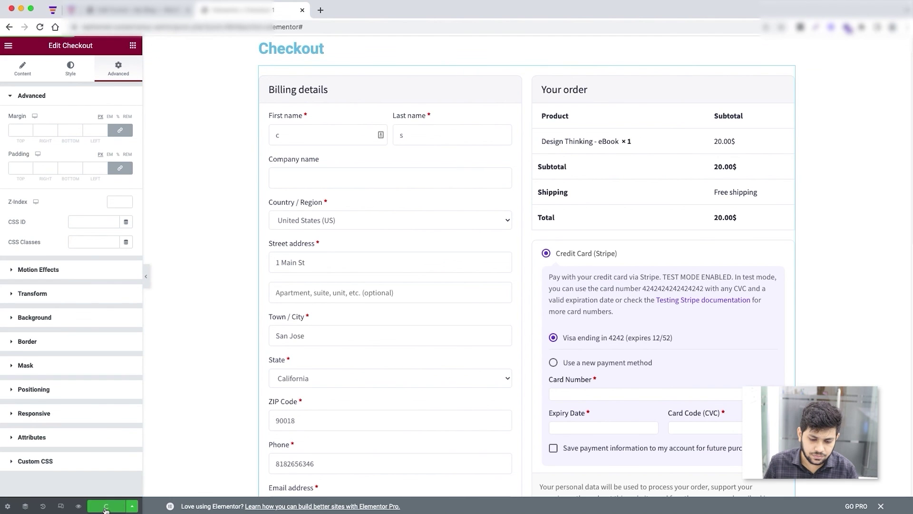
Finish updating the checkout page, close its editor and open the Thank You step's page in the Elementor editor.
left_click(106, 507)
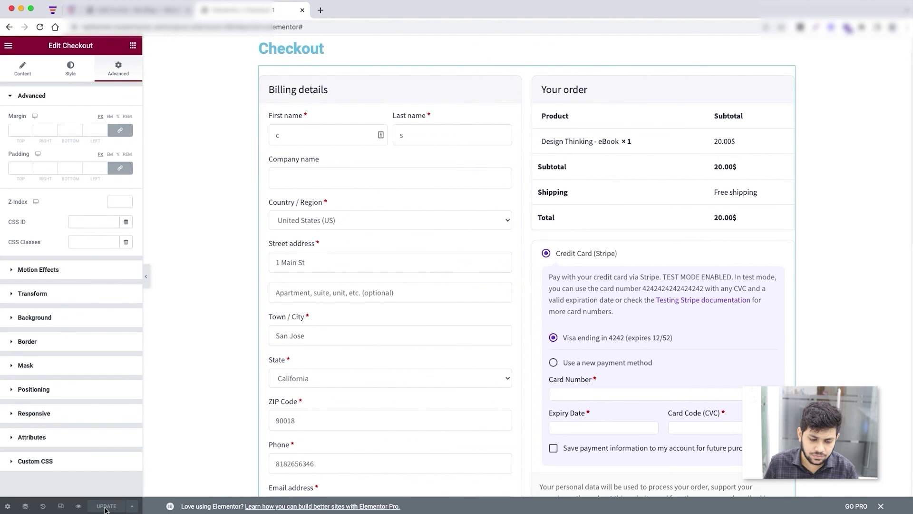
left_click(302, 13)
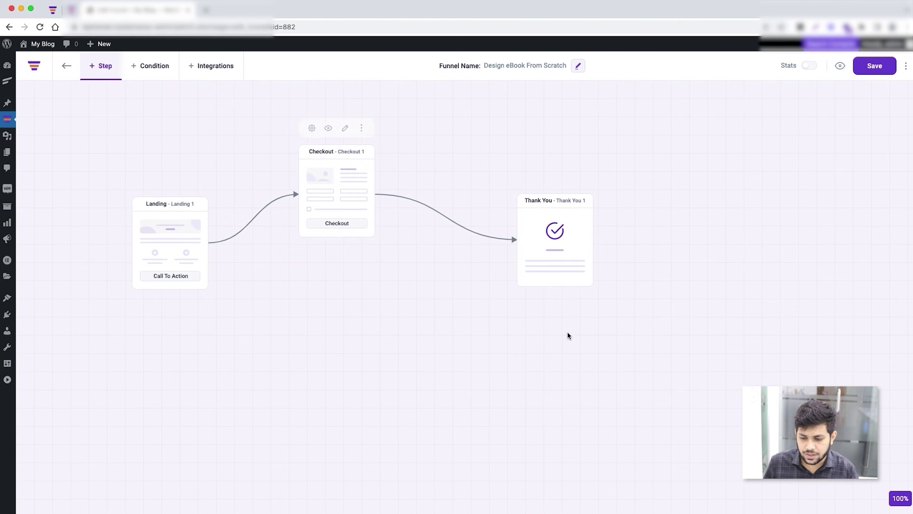
mouse_move(581, 257)
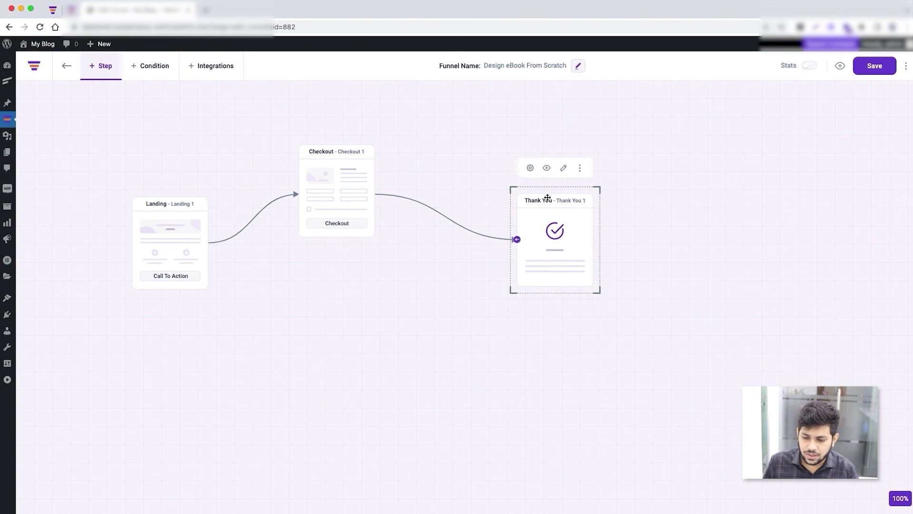
left_click(564, 169)
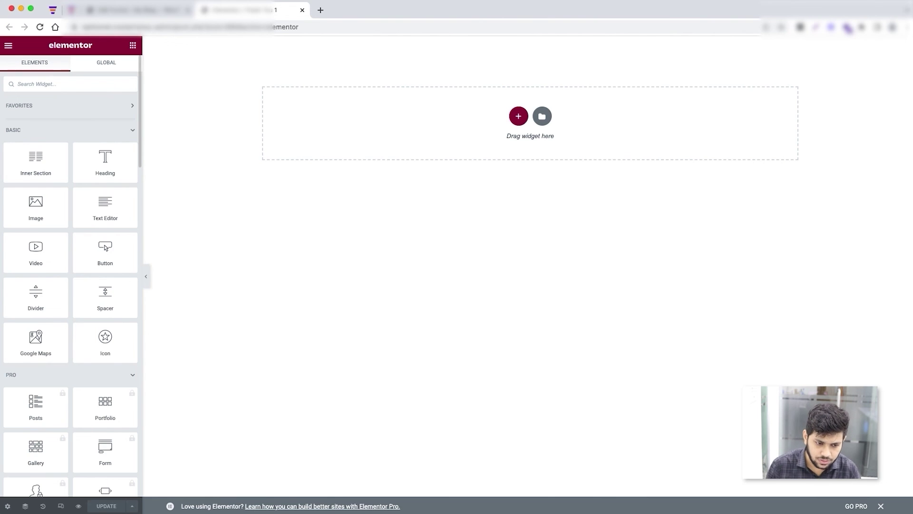
Search the widgets for "order de", add the Order Detail widget to the empty thank-you page and update the page.
type("order de")
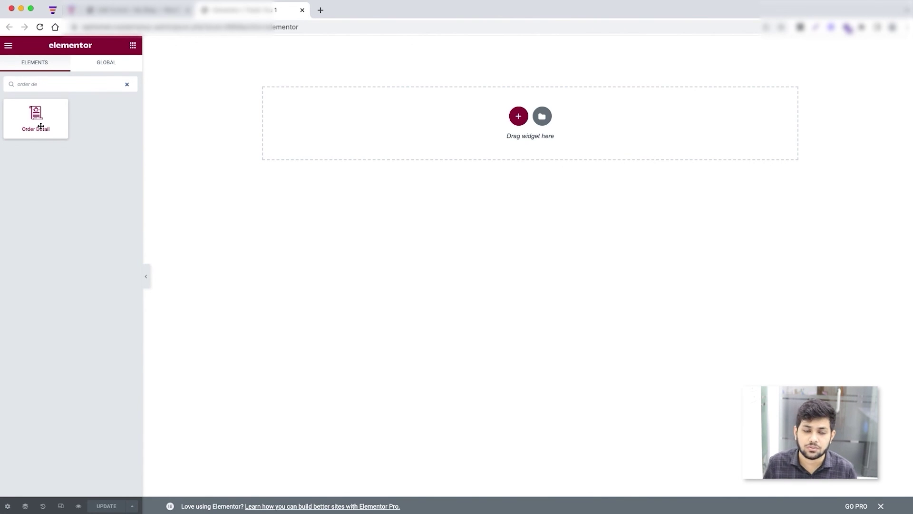
left_click_drag(35, 120, 464, 120)
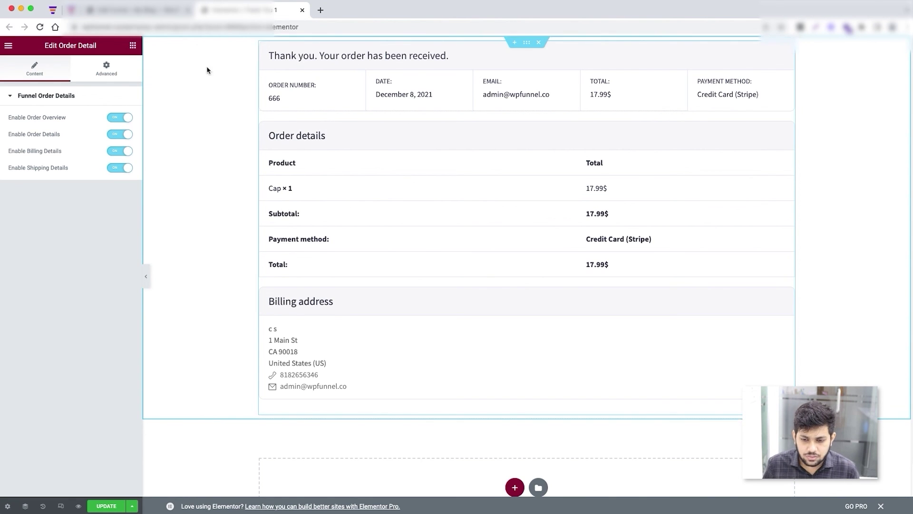
left_click(107, 506)
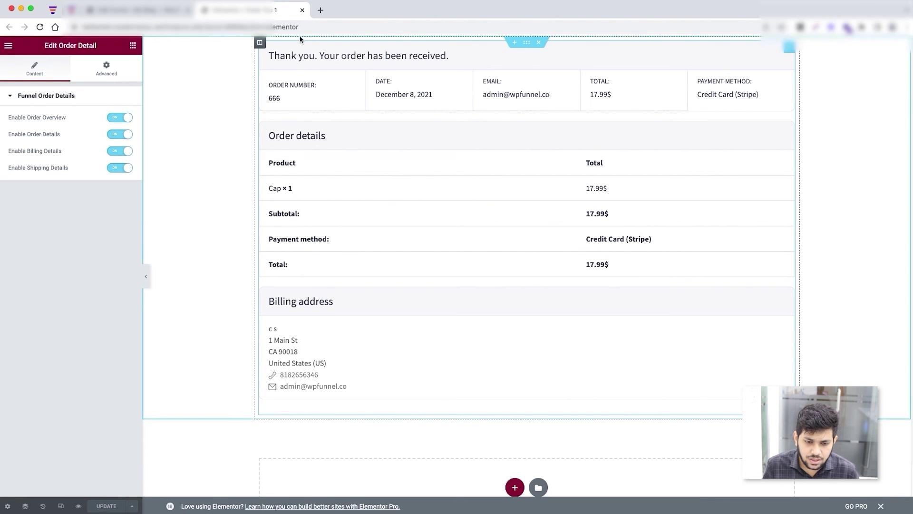
Close the thank-you page's editor and save the "Design eBook From Scratch" funnel.
left_click(302, 10)
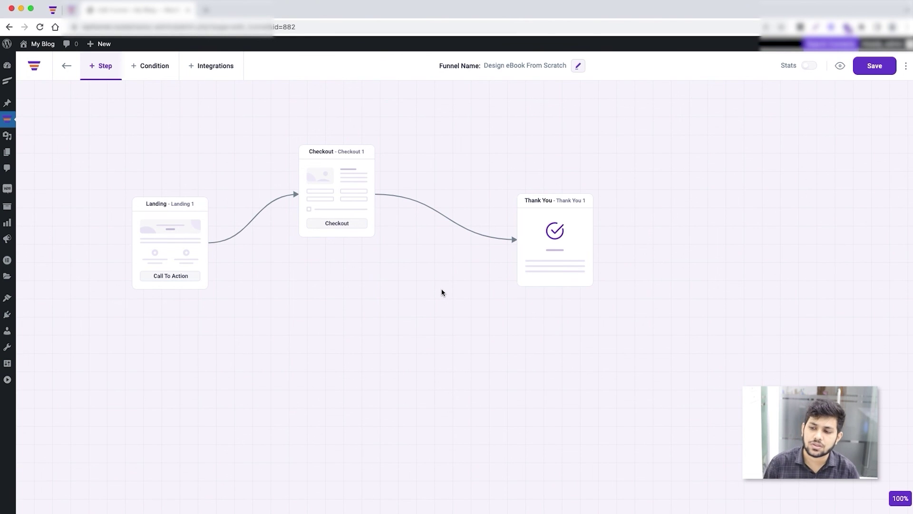
left_click(864, 68)
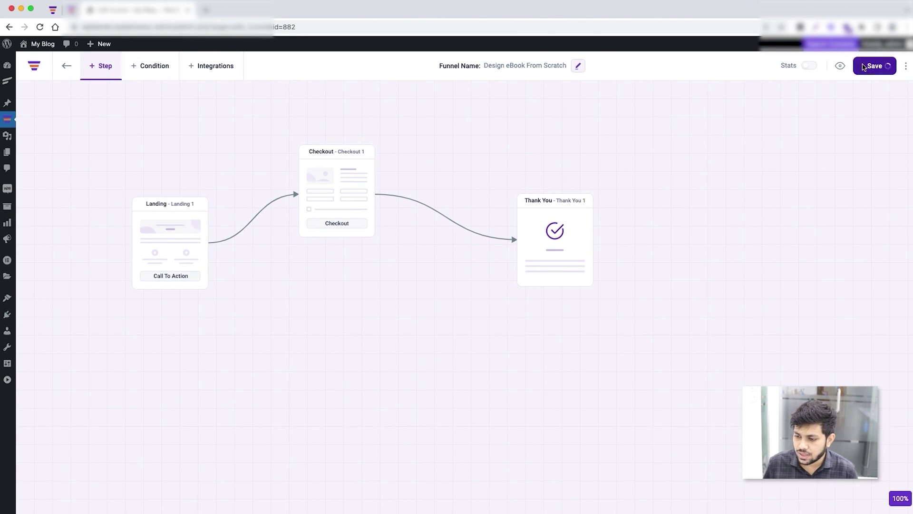